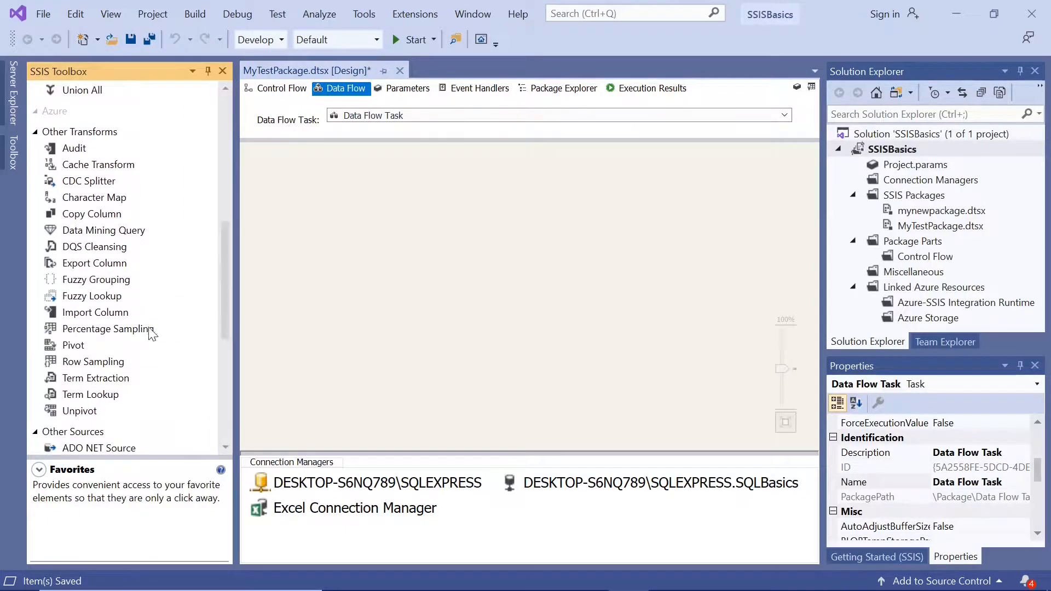
Step: Show the Fuzzy Lookup transform's description in the SSIS Toolbox and switch to SQL Server Management Studio
{"action": "left_click", "coordinate": [104, 296]}
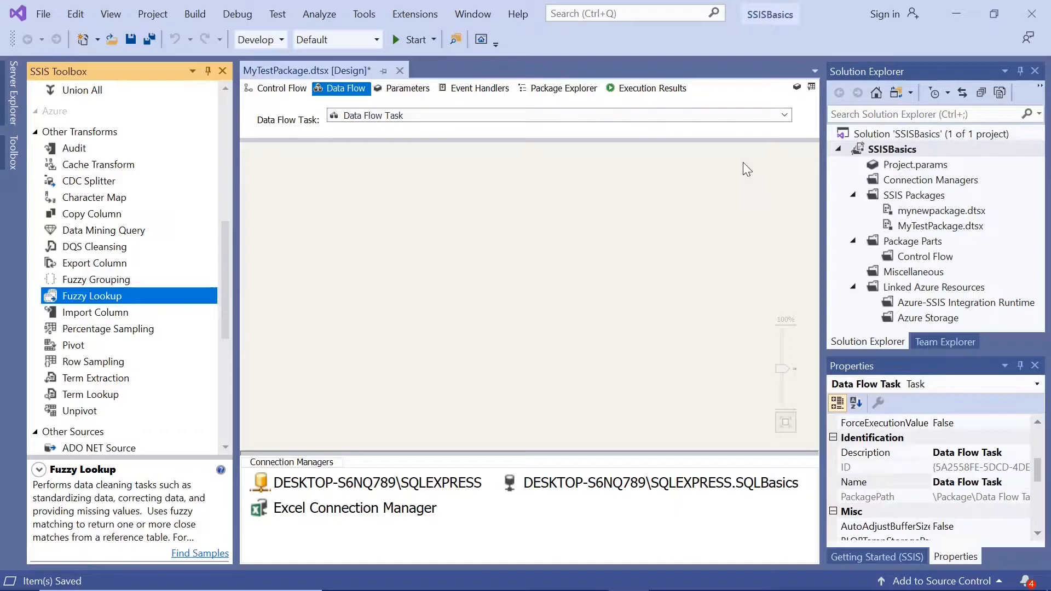
{"action": "left_click", "coordinate": [951, 9]}
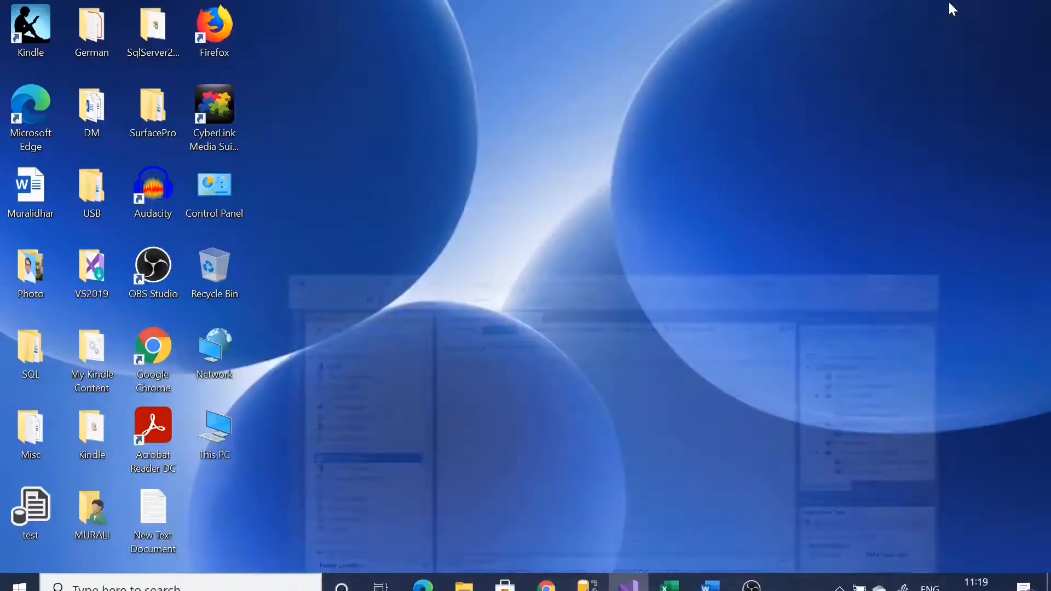
{"action": "left_click", "coordinate": [587, 575]}
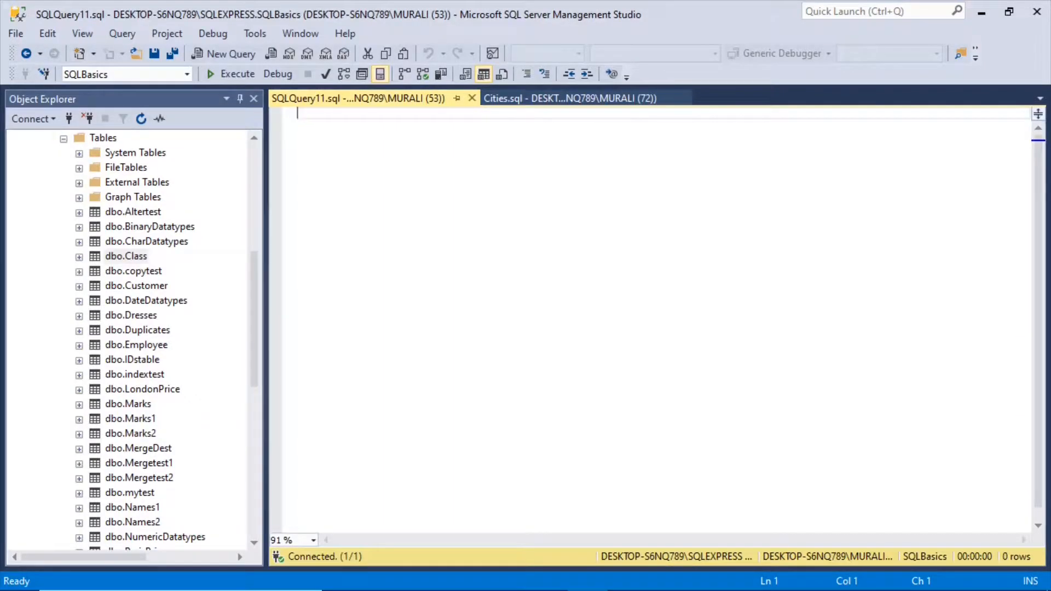
Step: Begin the empty query with the statement line Create table [SQLBasics].[dbo].[Cities]
{"action": "mouse_move", "coordinate": [254, 277]}
{"action": "left_mouse_down"}
{"action": "mouse_move", "coordinate": [249, 235]}
{"action": "mouse_move", "coordinate": [246, 265]}
{"action": "left_mouse_up"}
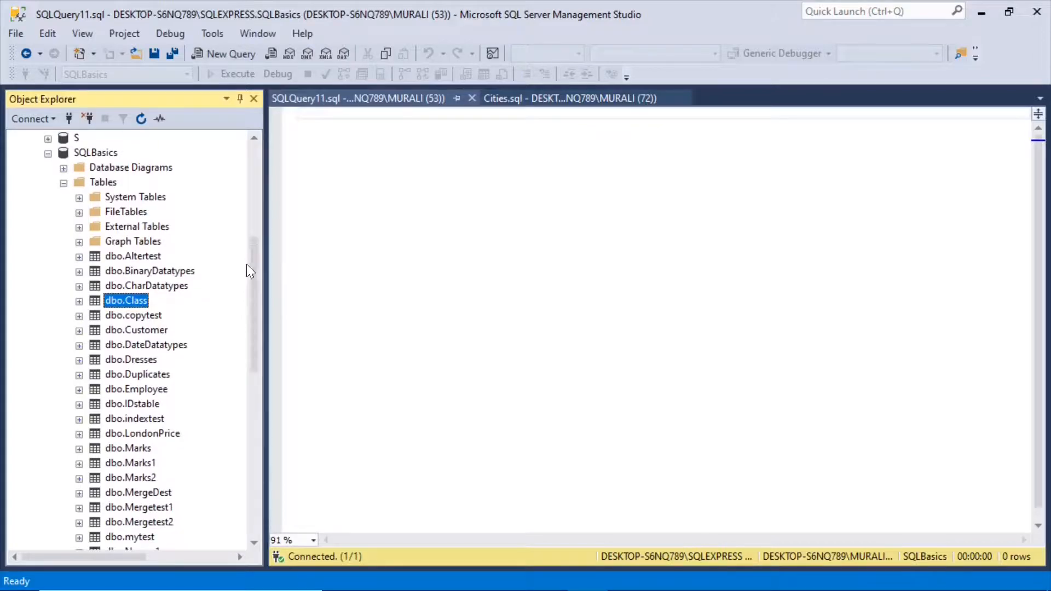
{"action": "left_click", "coordinate": [299, 114]}
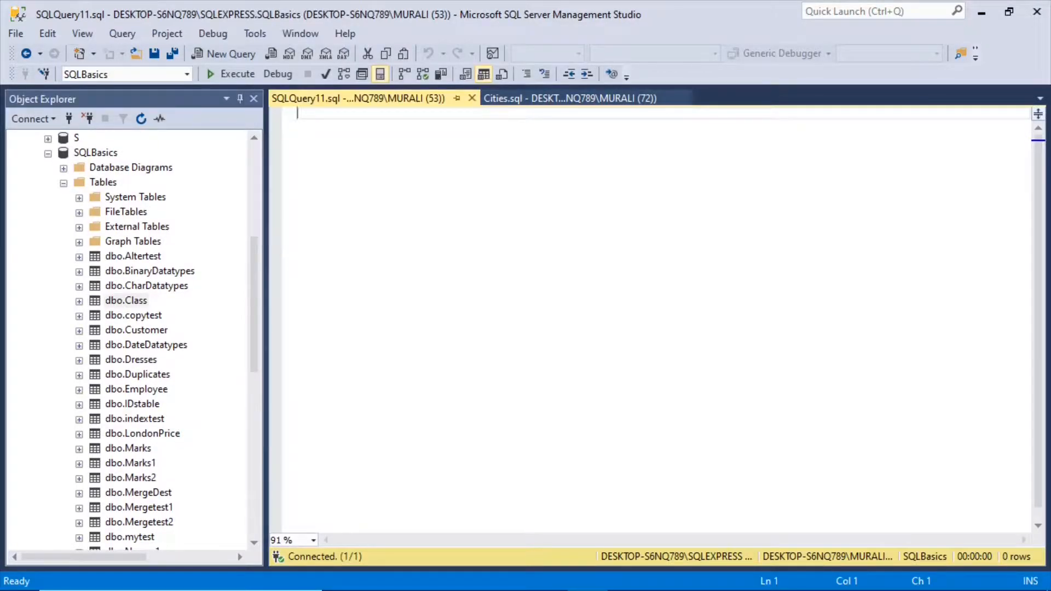
{"action": "type", "text": "Create table [SQLBasics]."}
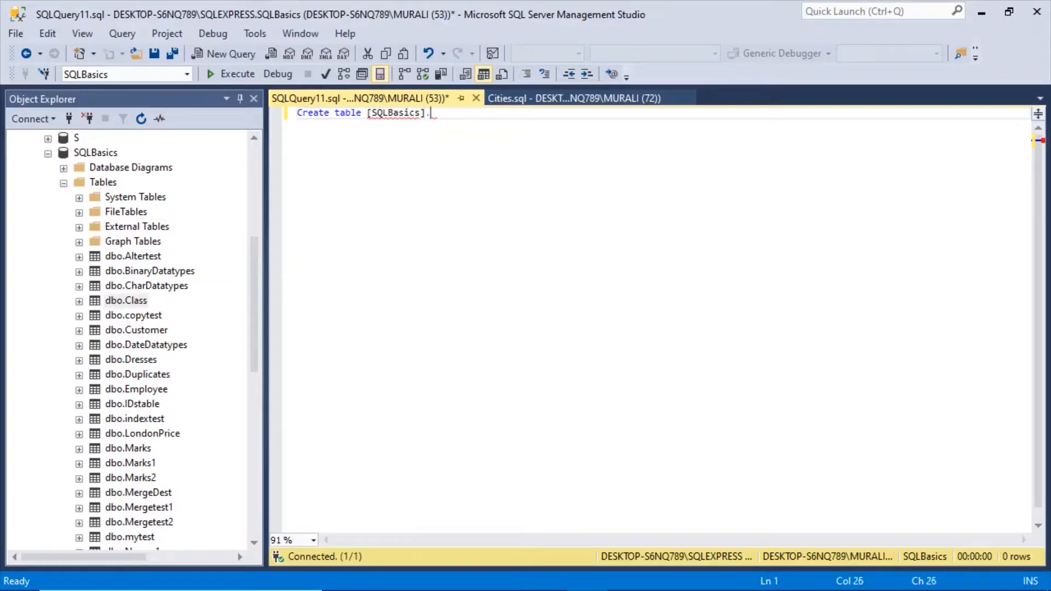
{"action": "type", "text": "[dbo].[Citi"}
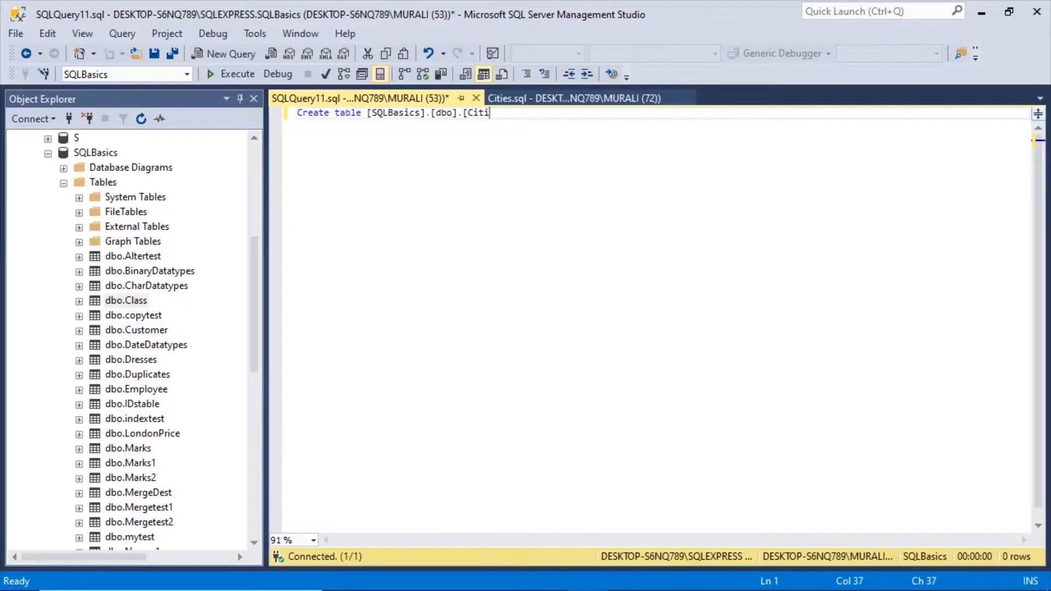
{"action": "type", "text": "es]"}
{"action": "key", "text": "Return"}
Step: Define the Cities table's only column in parentheses as Cityname varchar(100) null, and end the batch with Go
{"action": "type", "text": "("}
{"action": "key", "text": "Return"}
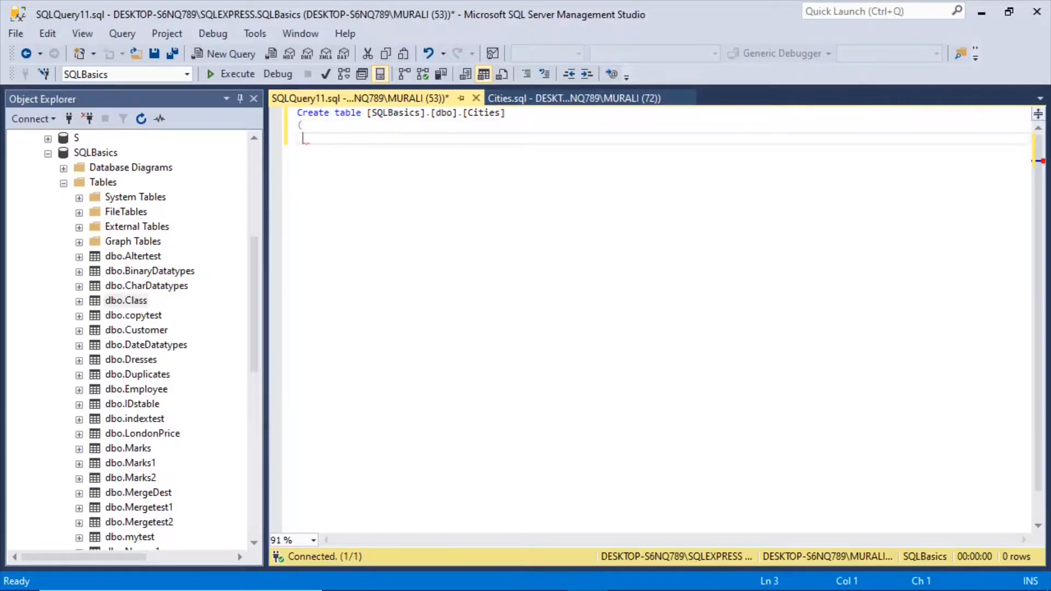
{"action": "type", "text": "Cityname varchar("}
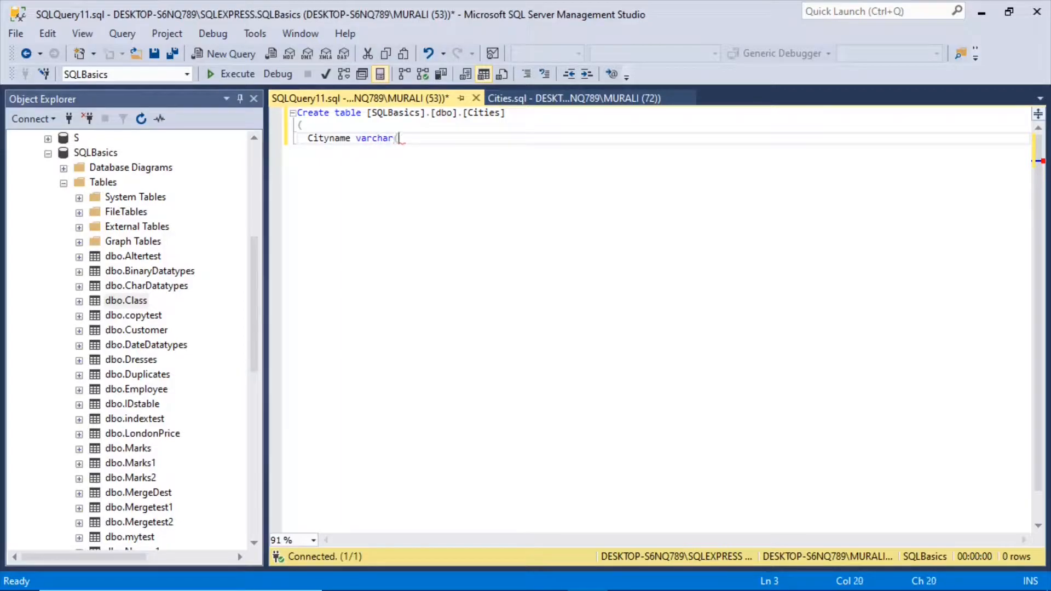
{"action": "type", "text": "100) null"}
{"action": "key", "text": "Return"}
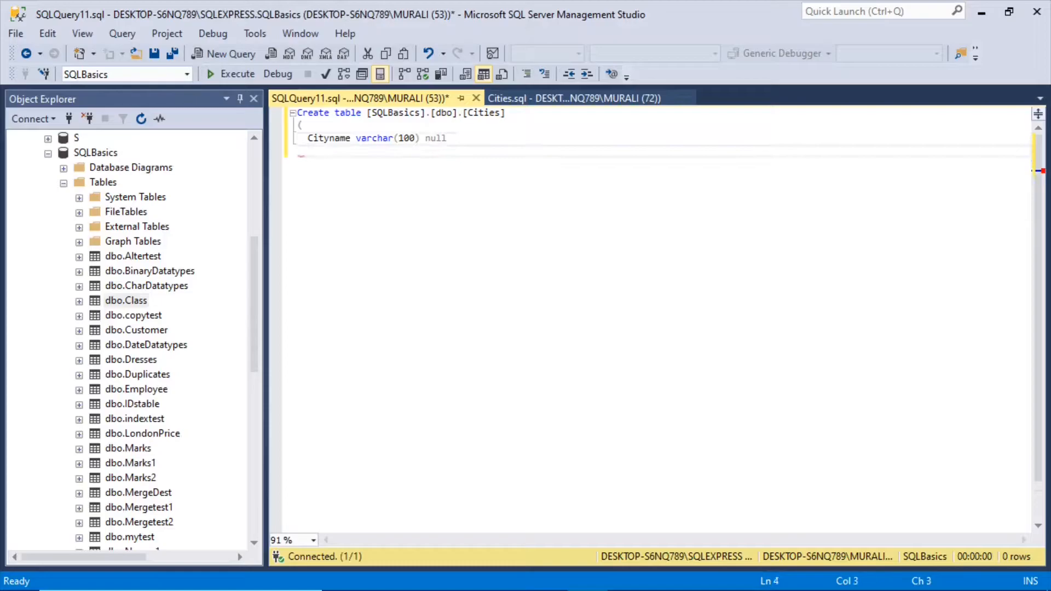
{"action": "type", "text": ")"}
{"action": "key", "text": "Return"}
{"action": "type", "text": "Go"}
{"action": "key", "text": "Return"}
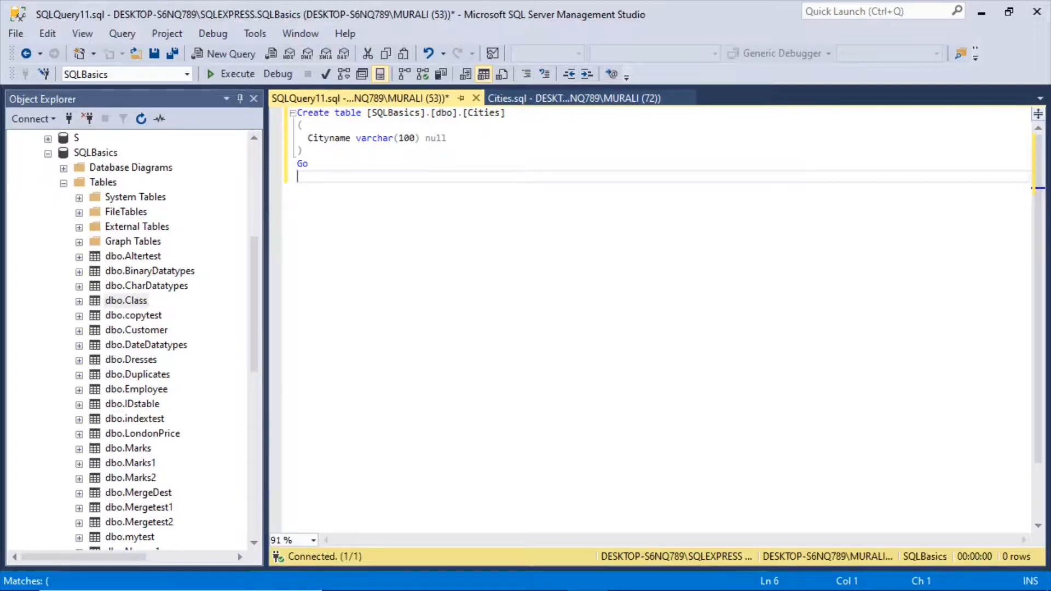
Step: Paste the copied Insert into Cities statements for New York, Dallas, Chicago and Boston, and end the batch with Go
{"action": "type", "text": "Insert into Cities Values('New York') Insert into Cities Values('Dallas') Insert into Cities Values('Chicago') Insert into Cities Values('Boston')"}
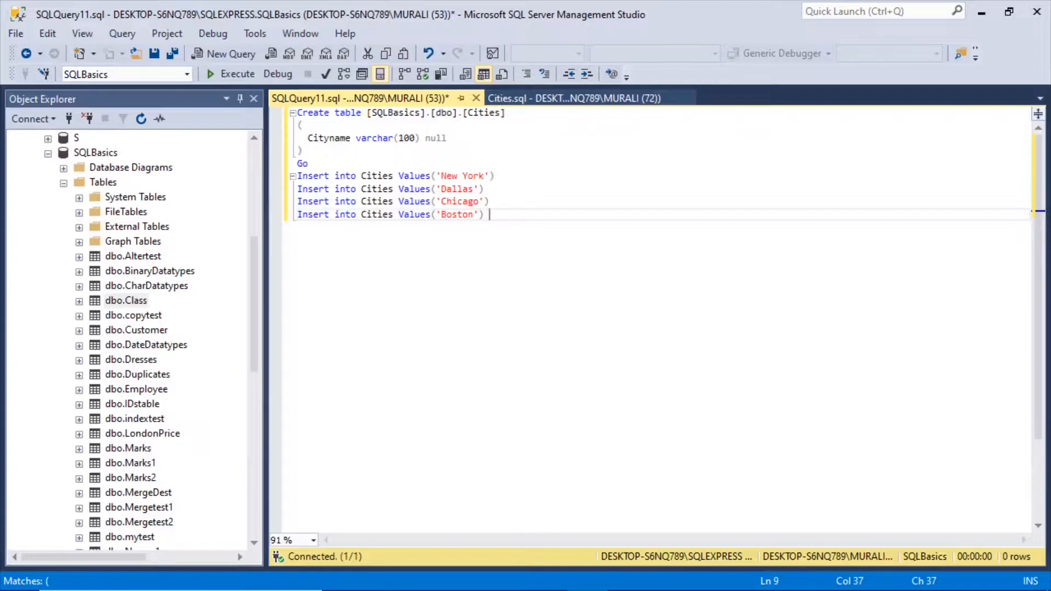
{"action": "double_click", "coordinate": [457, 215]}
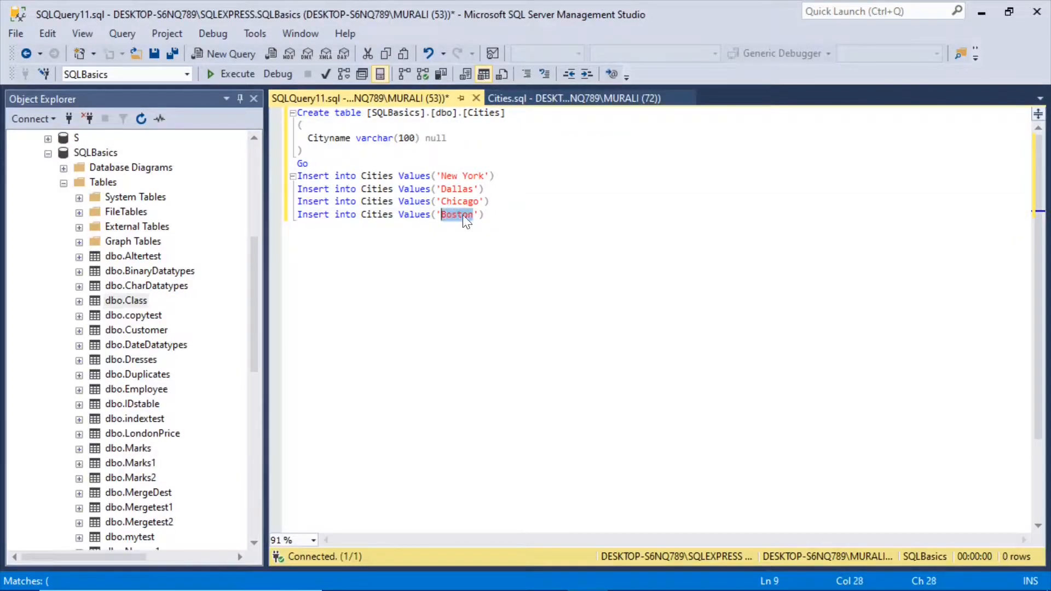
{"action": "left_click_drag", "start_coordinate": [479, 202], "coordinate": [441, 202]}
{"action": "left_click", "coordinate": [491, 215]}
{"action": "key", "text": "Return"}
{"action": "type", "text": "Go"}
{"action": "key", "text": "Return"}
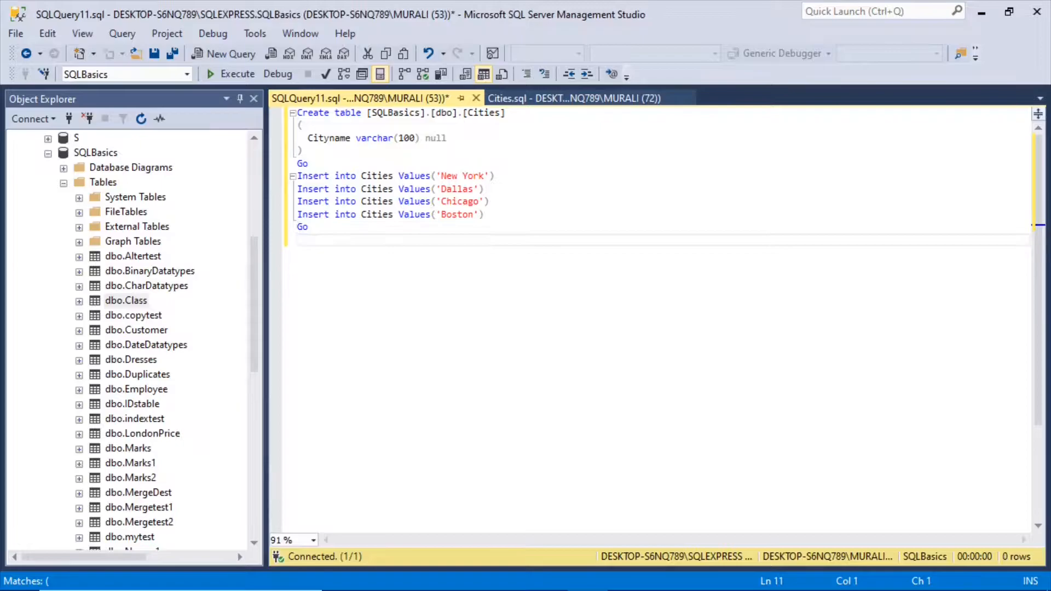
Step: Add the query Select * from [SQLBasics].[dbo].[Cities] below the inserts, followed by Go
{"action": "type", "text": "Select * from [SQL"}
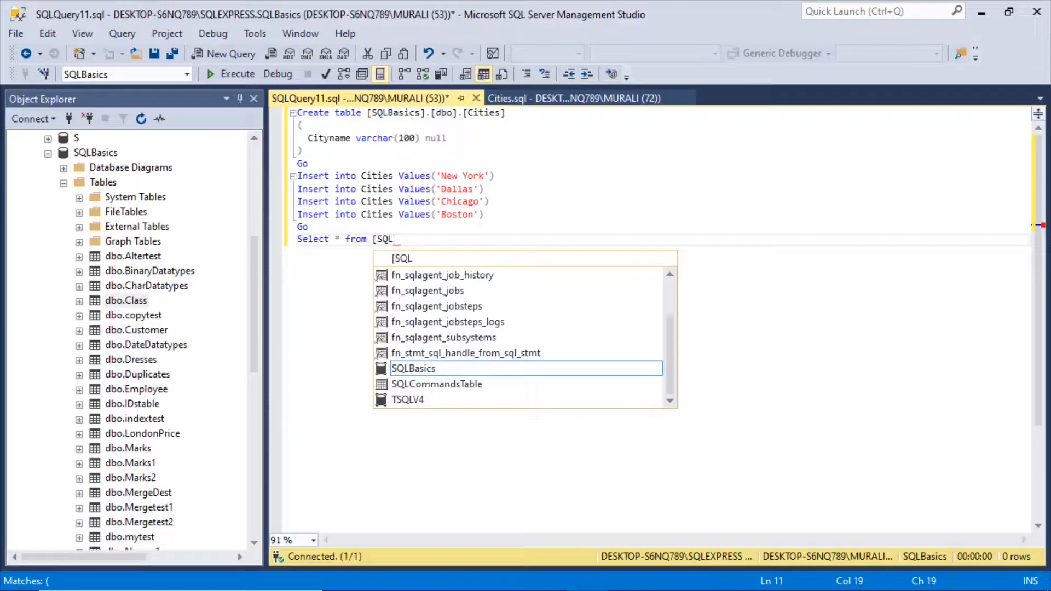
{"action": "type", "text": "Basics"}
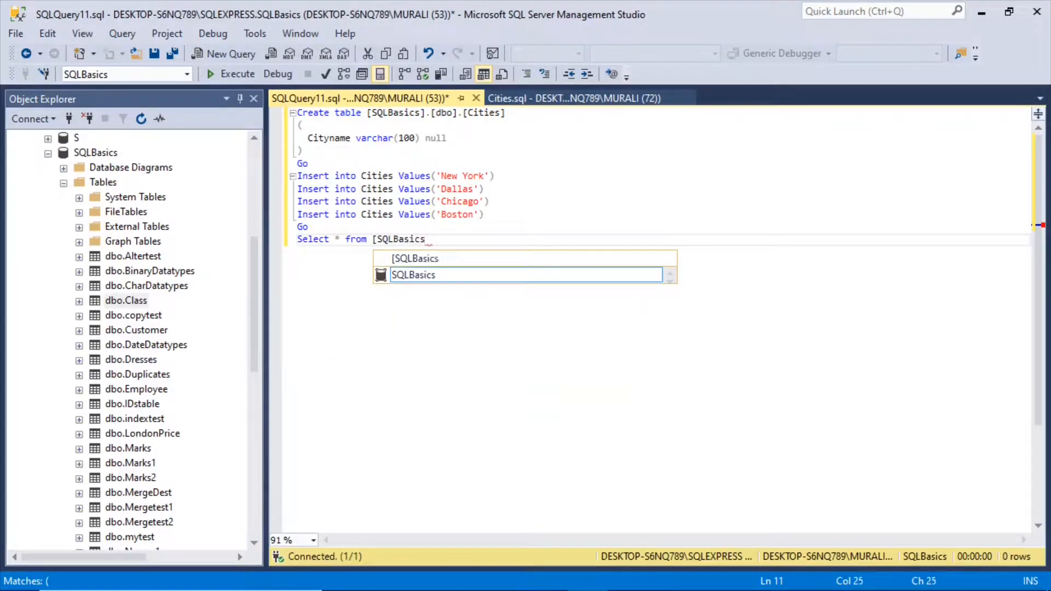
{"action": "type", "text": "].[db"}
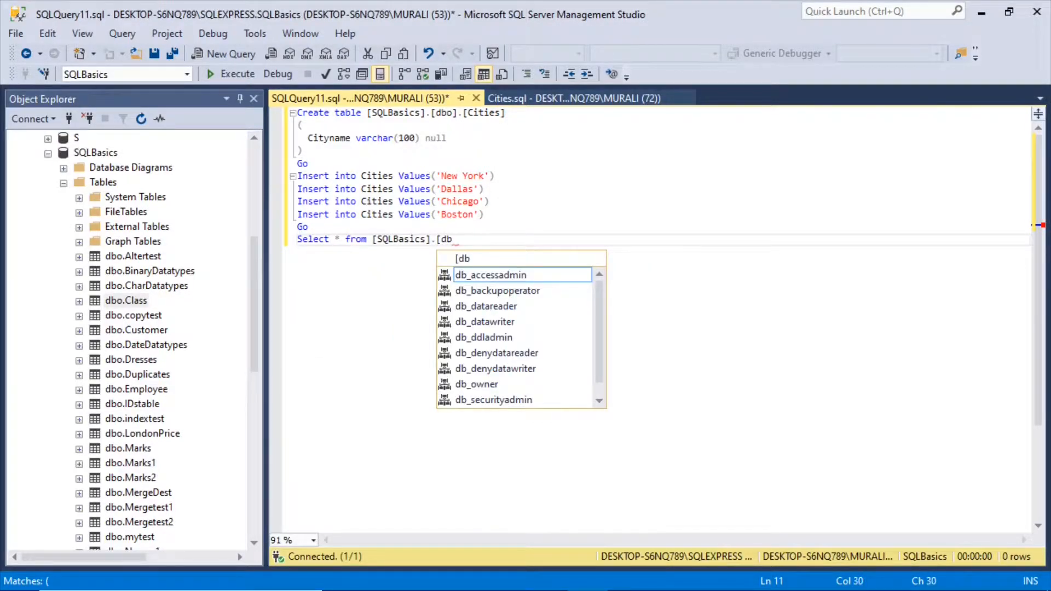
{"action": "type", "text": "o].["}
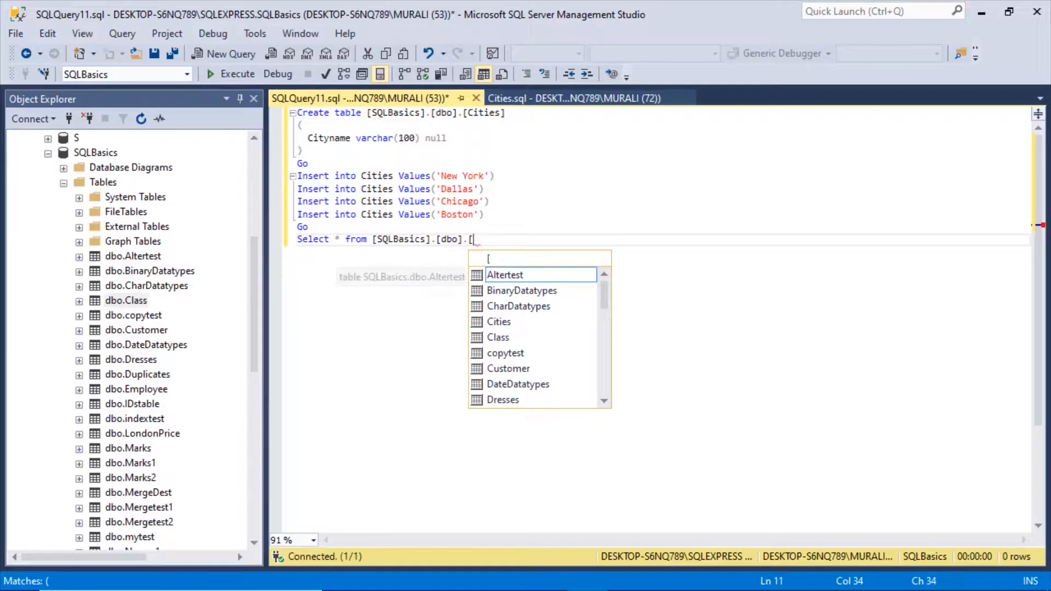
{"action": "type", "text": "Cities]"}
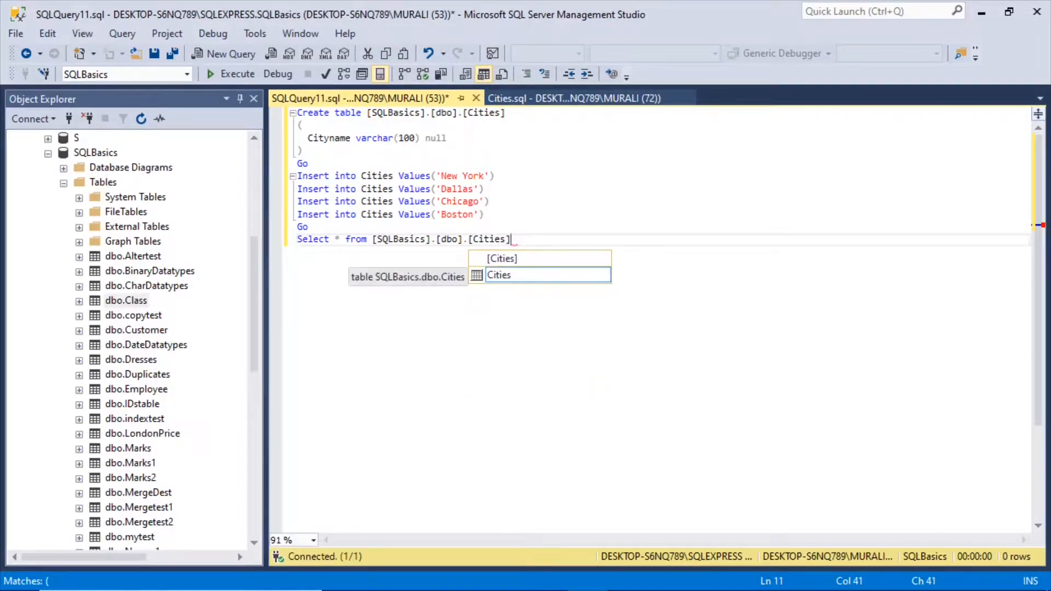
{"action": "key", "text": "Return"}
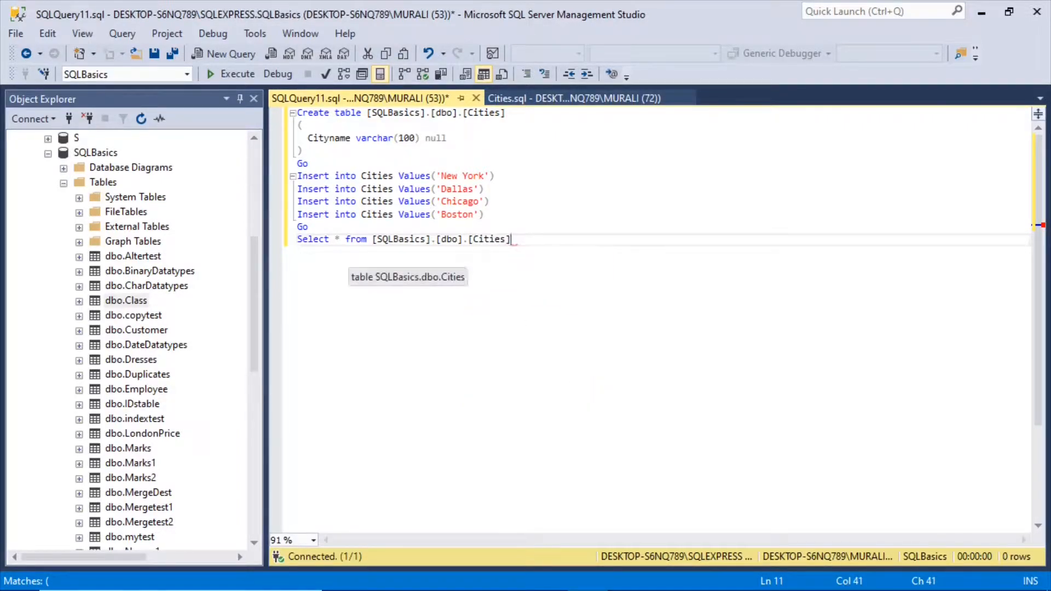
{"action": "type", "text": "Go"}
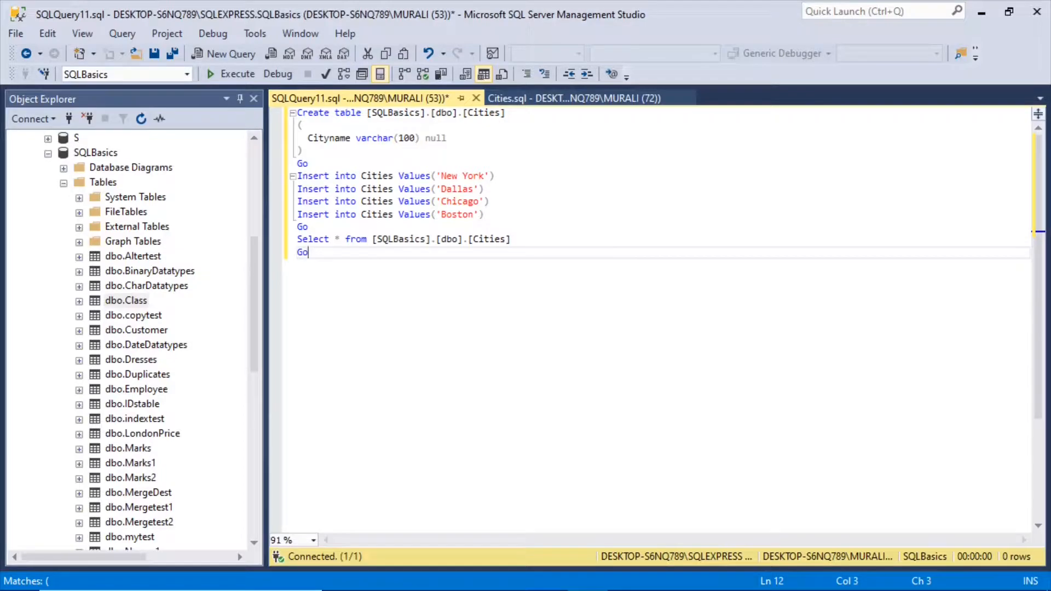
Step: Execute only the Create table batch for Cities and refresh the SQLBasics database's Tables folder
{"action": "left_click_drag", "start_coordinate": [308, 163], "coordinate": [297, 113]}
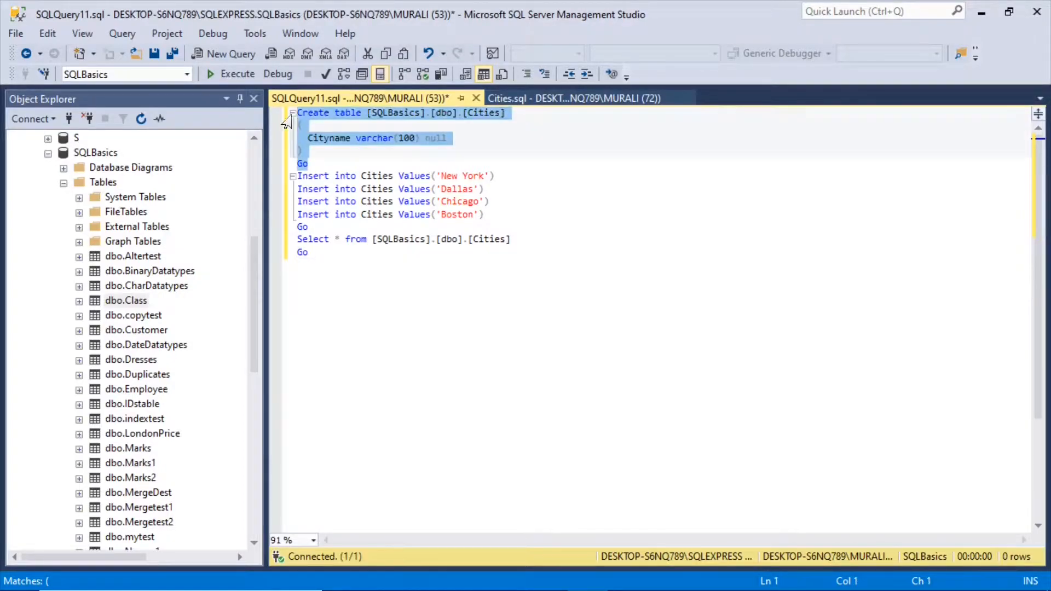
{"action": "left_click", "coordinate": [242, 77]}
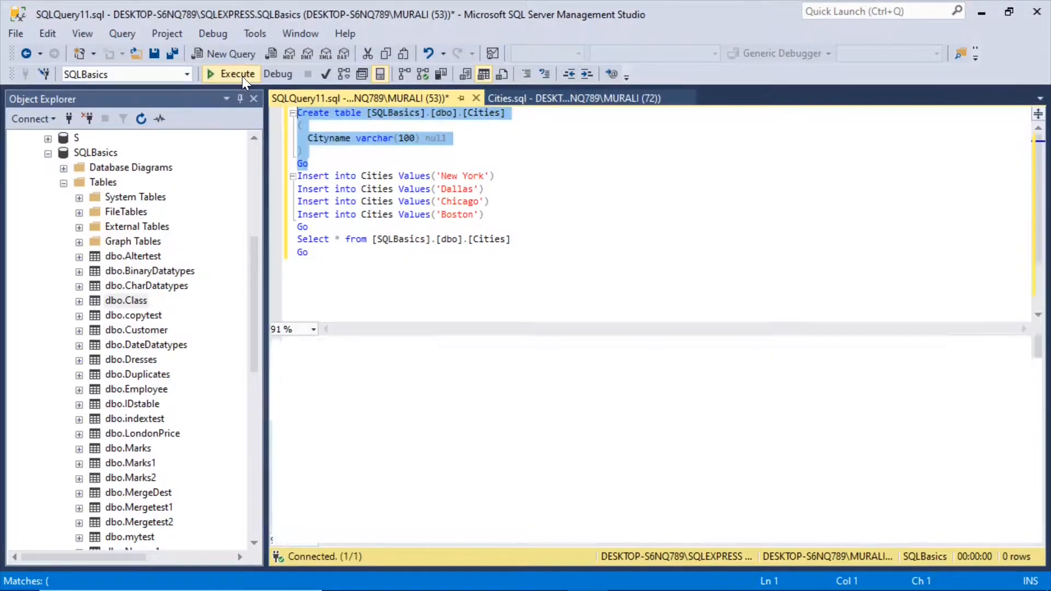
{"action": "right_click", "coordinate": [81, 183]}
{"action": "left_click", "coordinate": [125, 356]}
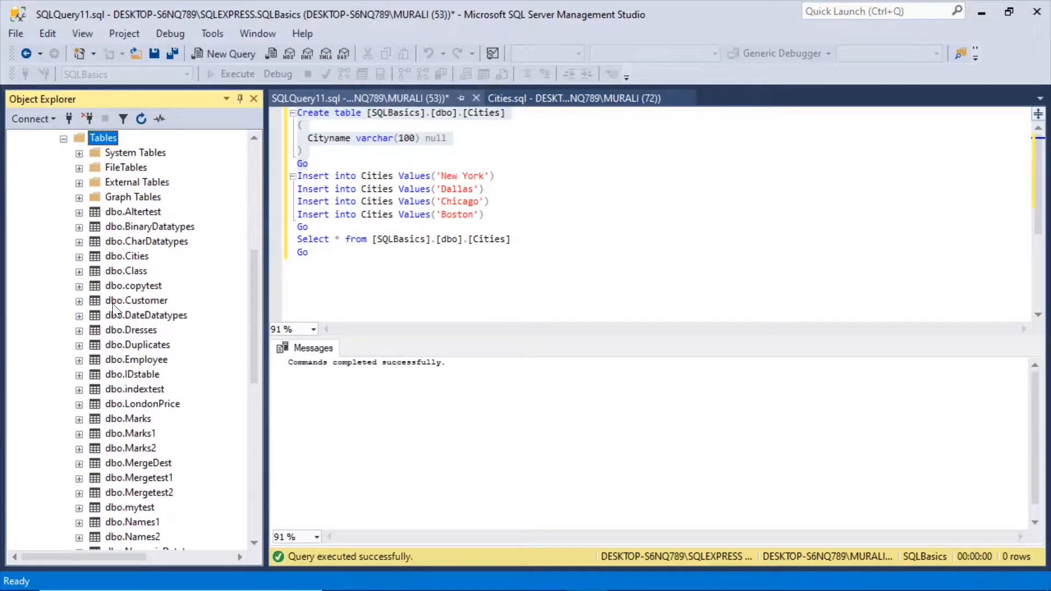
Step: Expand the columns of the dbo.Cities table and inspect the full Cityname column definition
{"action": "left_click", "coordinate": [79, 256]}
{"action": "left_click", "coordinate": [95, 272]}
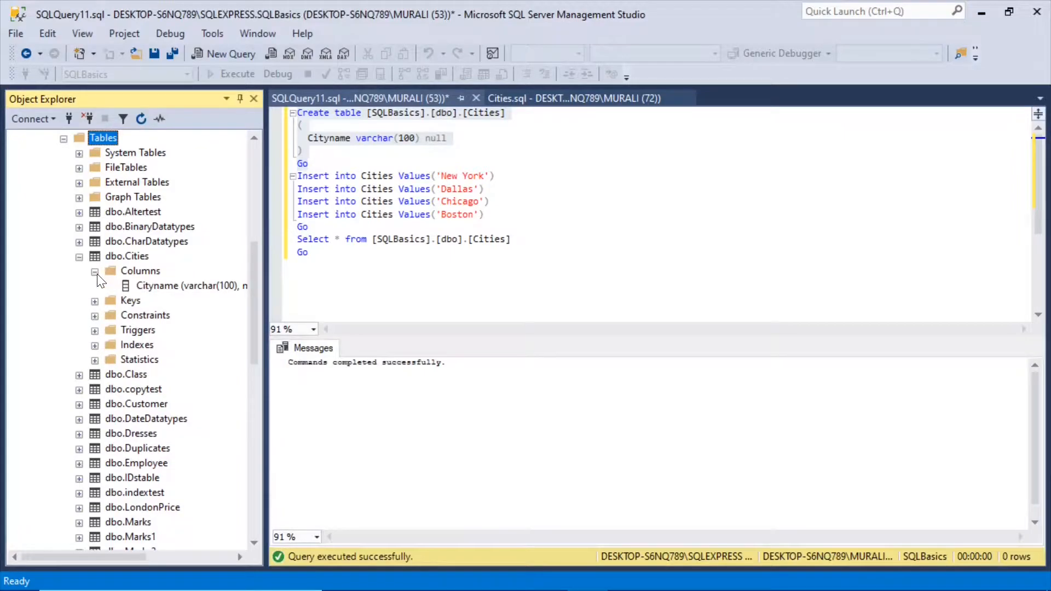
{"action": "left_click", "coordinate": [147, 285]}
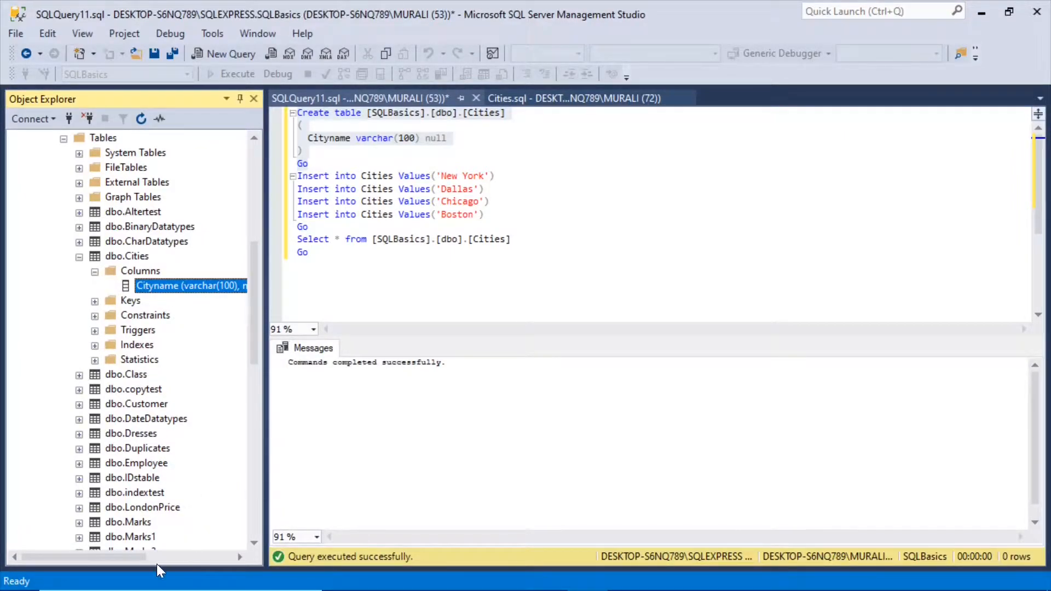
{"action": "left_click_drag", "start_coordinate": [136, 557], "coordinate": [157, 558]}
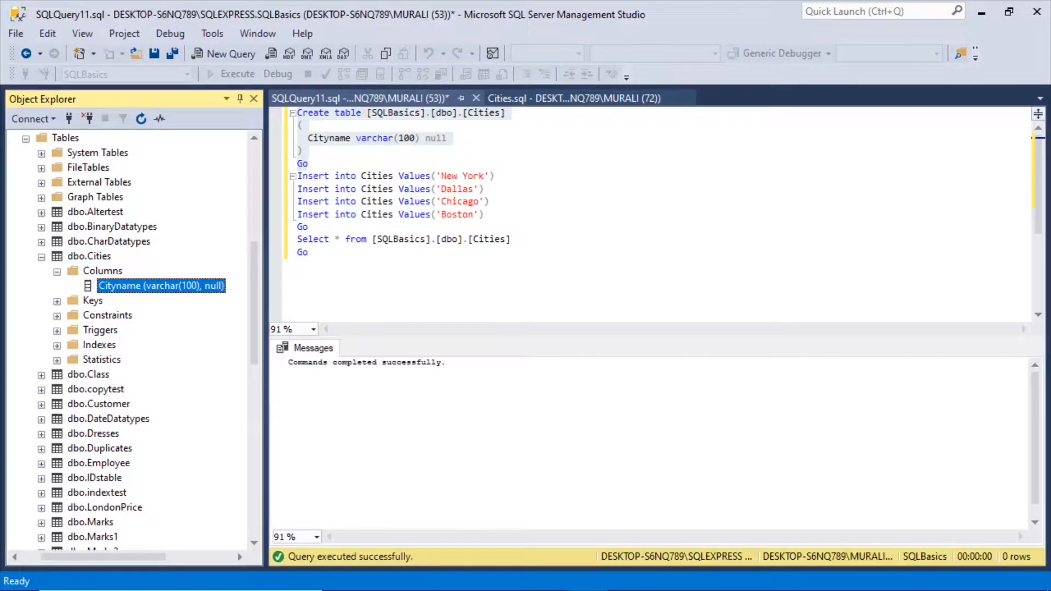
Step: Execute the four Insert statements for Cities, and run the Select query to list the table's rows
{"action": "left_click_drag", "start_coordinate": [297, 175], "coordinate": [492, 215]}
{"action": "left_click", "coordinate": [226, 76]}
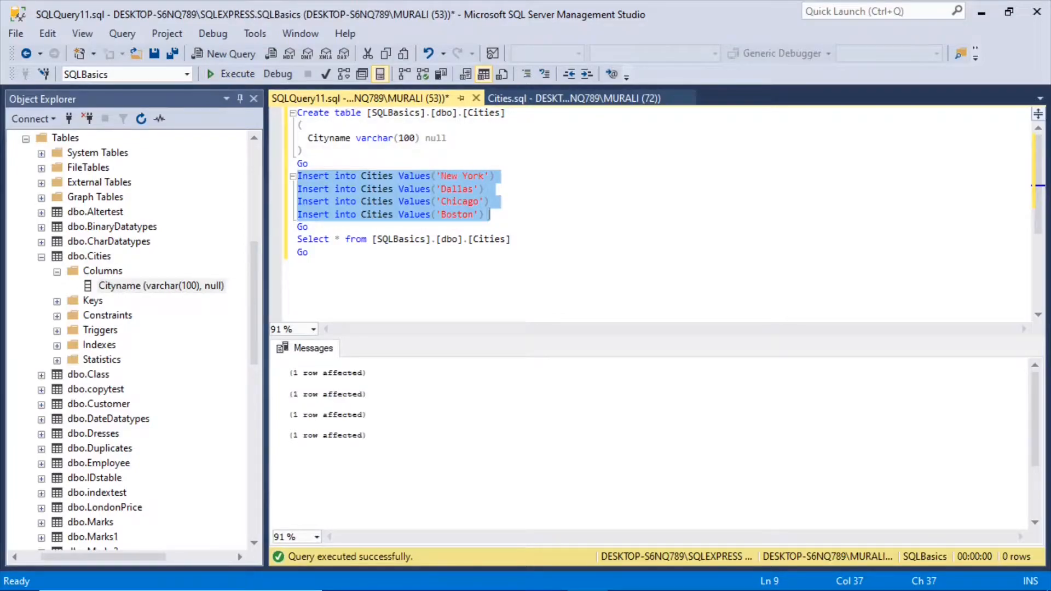
{"action": "left_click_drag", "start_coordinate": [298, 238], "coordinate": [511, 239]}
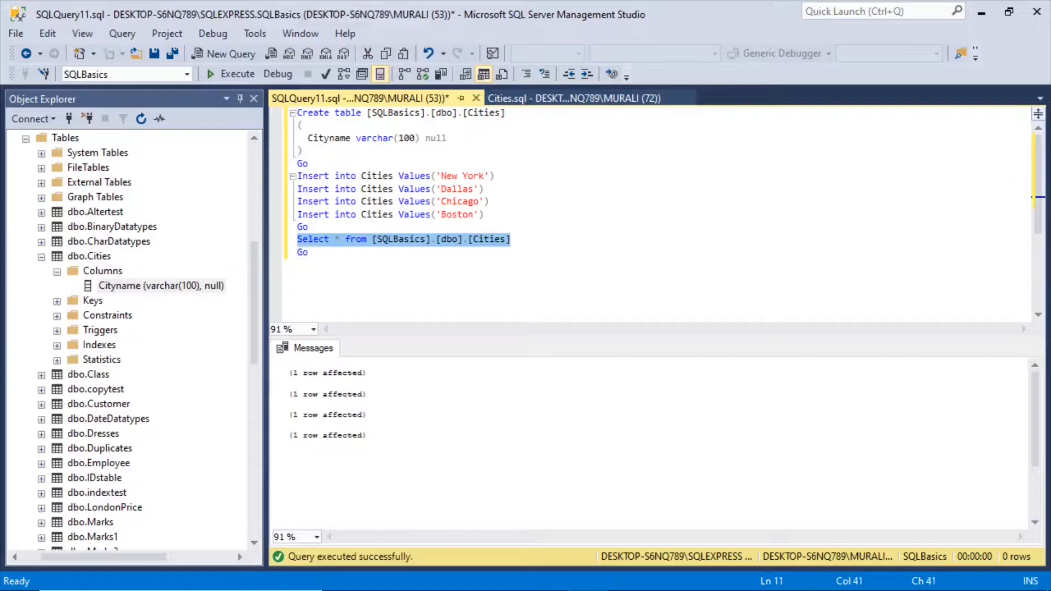
{"action": "left_click", "coordinate": [246, 77]}
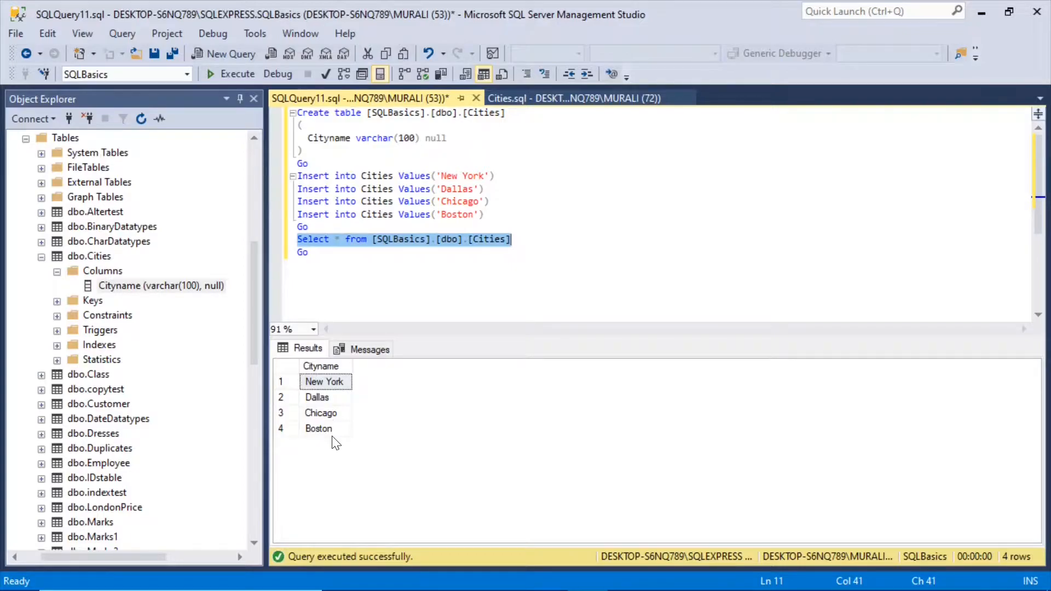
Step: Collapse the dbo.Cities table in Object Explorer and look through the database's other tables
{"action": "left_click", "coordinate": [309, 253]}
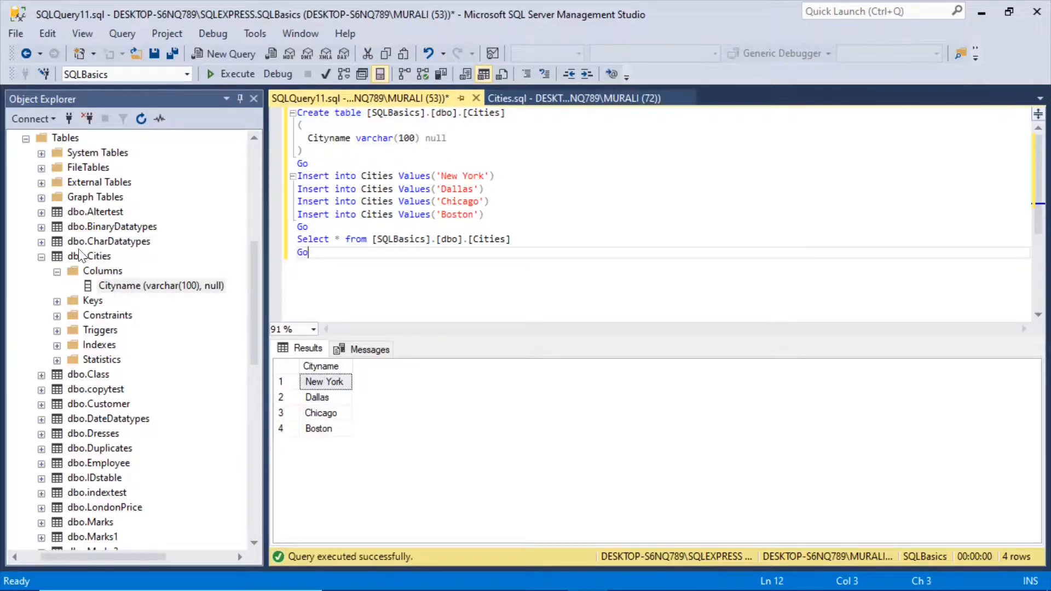
{"action": "left_click", "coordinate": [42, 257]}
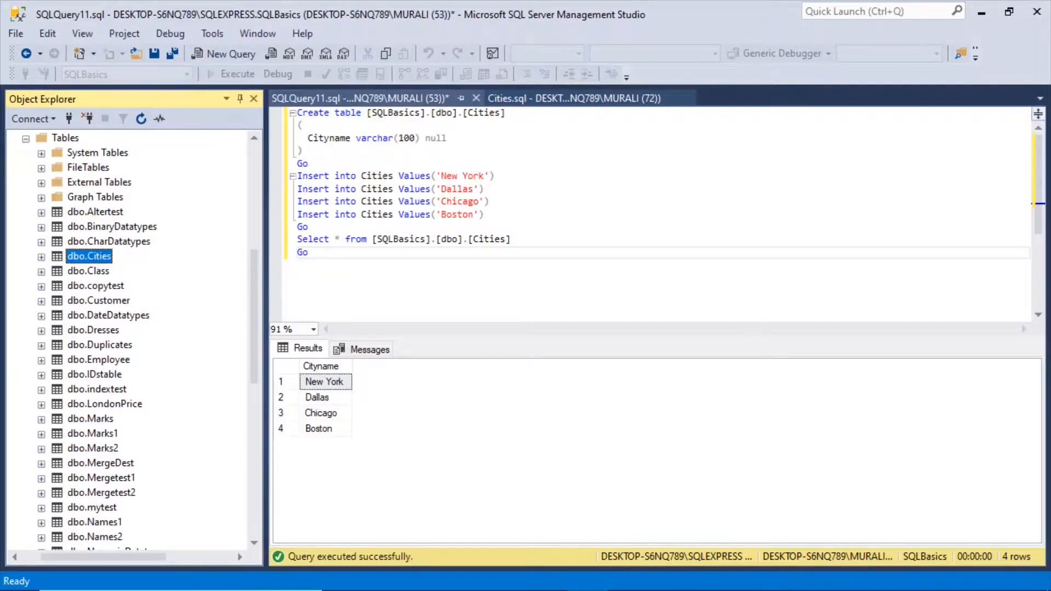
{"action": "left_click_drag", "start_coordinate": [251, 300], "coordinate": [254, 333]}
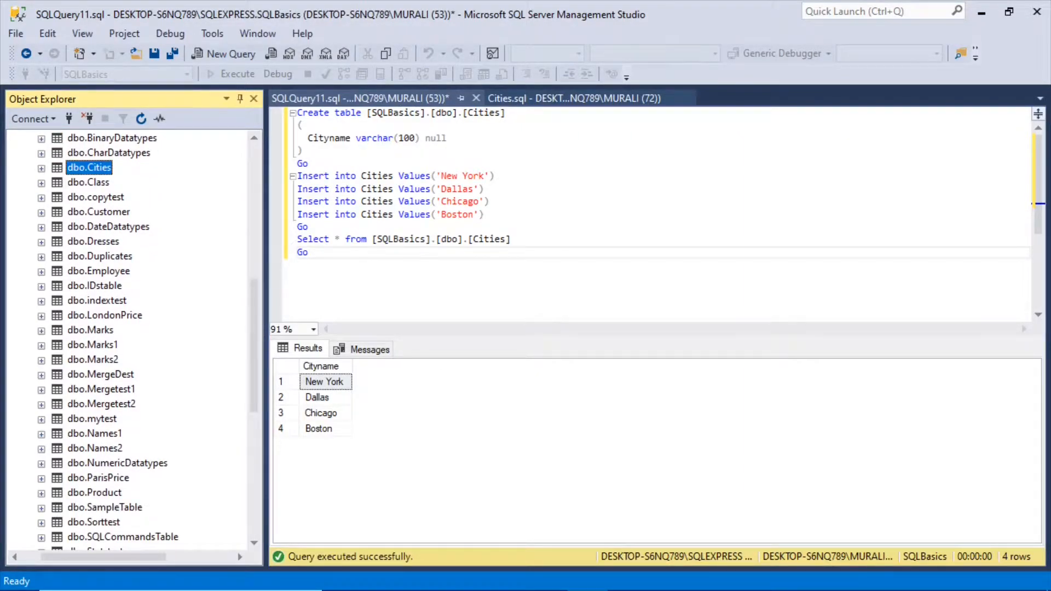
Step: Begin a Create table statement for [SQLBasics].[dbo].[Sales] below the last Go and open its column list
{"action": "left_click", "coordinate": [310, 252]}
{"action": "key", "text": "Return"}
{"action": "type", "text": "Create "}
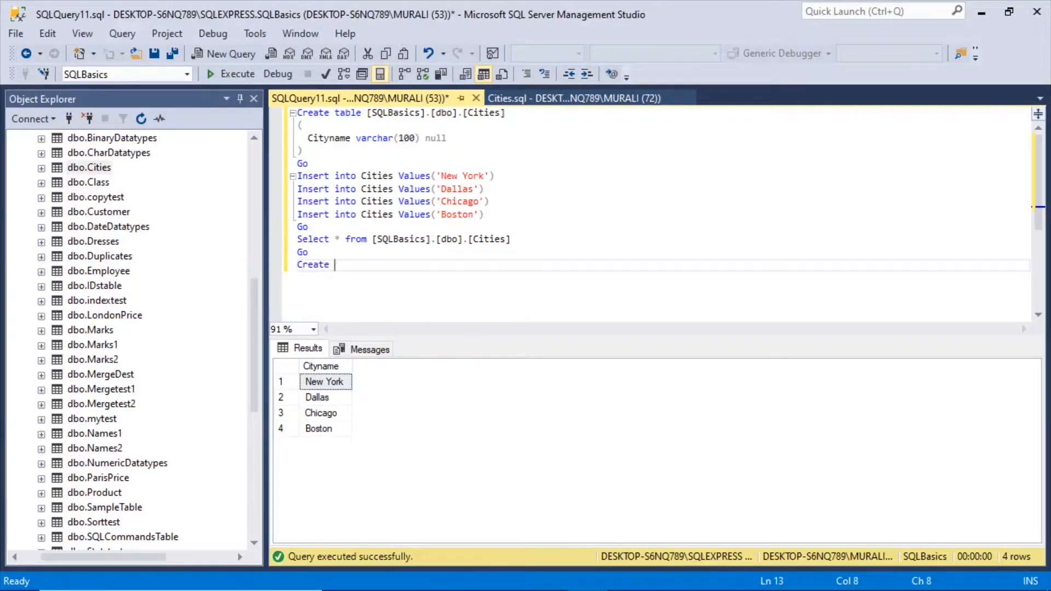
{"action": "type", "text": "table [SQLBasics].[dbo].["}
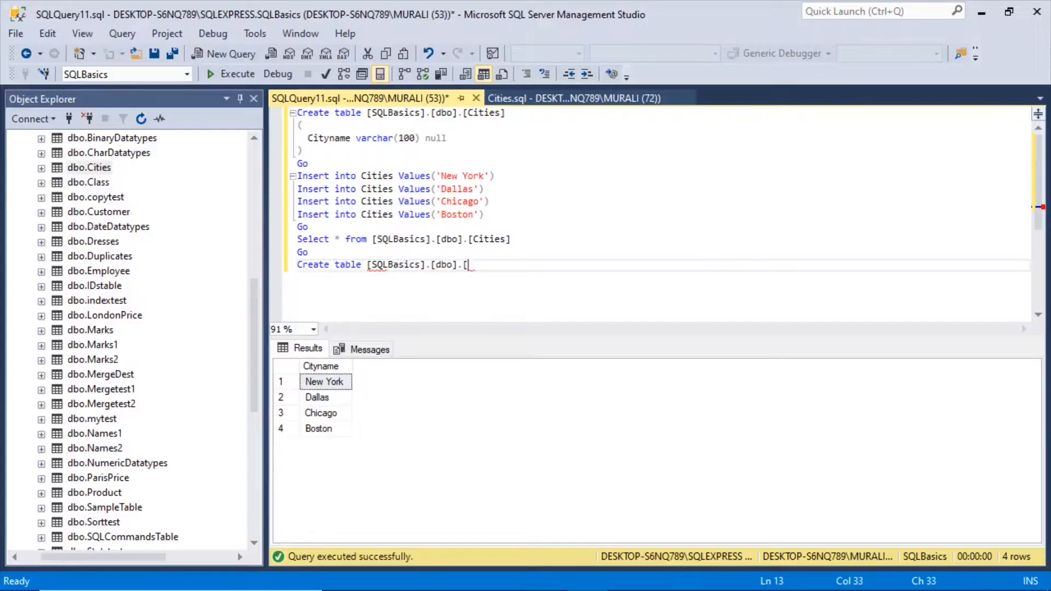
{"action": "type", "text": "Sales]"}
{"action": "key", "text": "Return"}
{"action": "type", "text": "("}
{"action": "key", "text": "Return"}
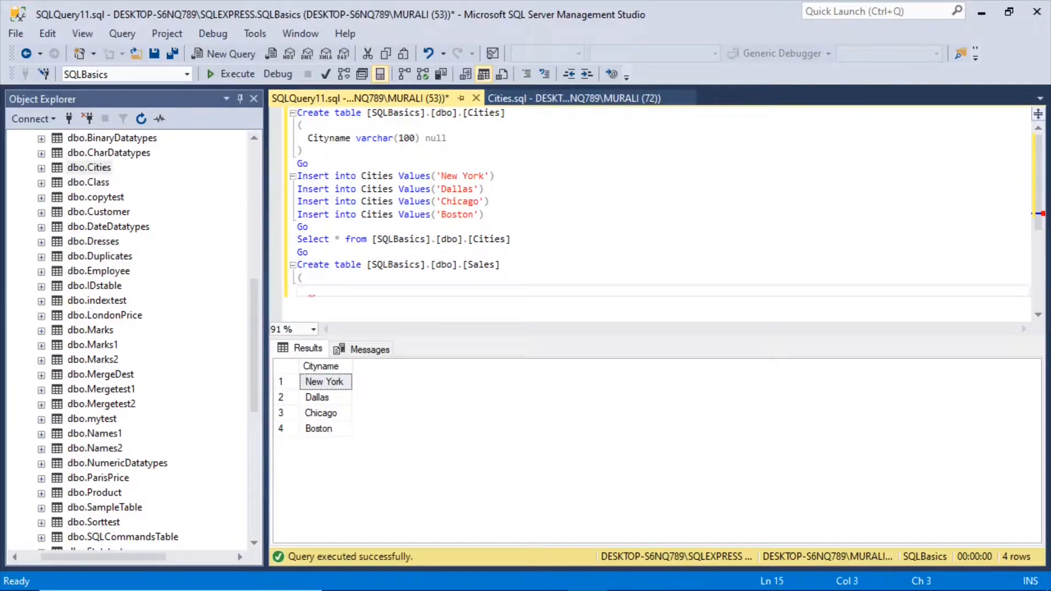
Step: Define the first Sales column as Productname varchar(50) null
{"action": "type", "text": "Product"}
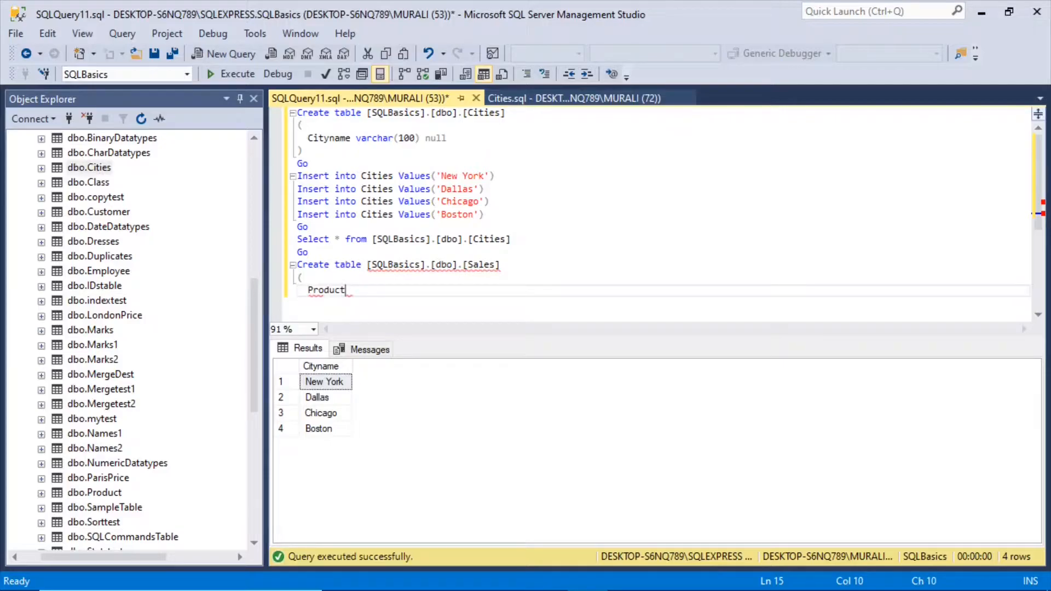
{"action": "type", "text": "name"}
{"action": "type", "text": "varchar(50"}
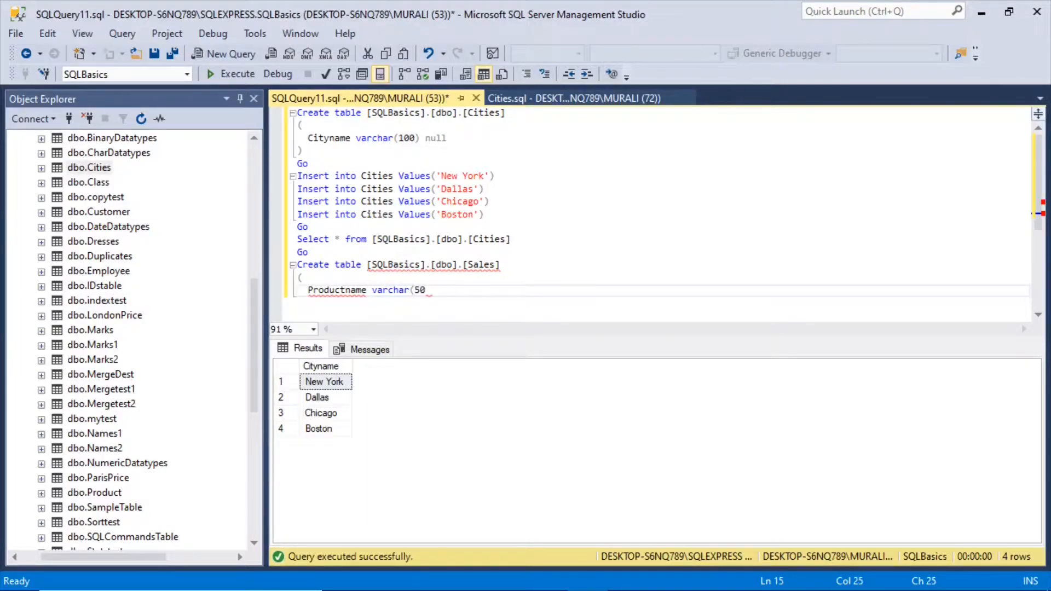
{"action": "type", "text": ") null,"}
{"action": "key", "text": "Return"}
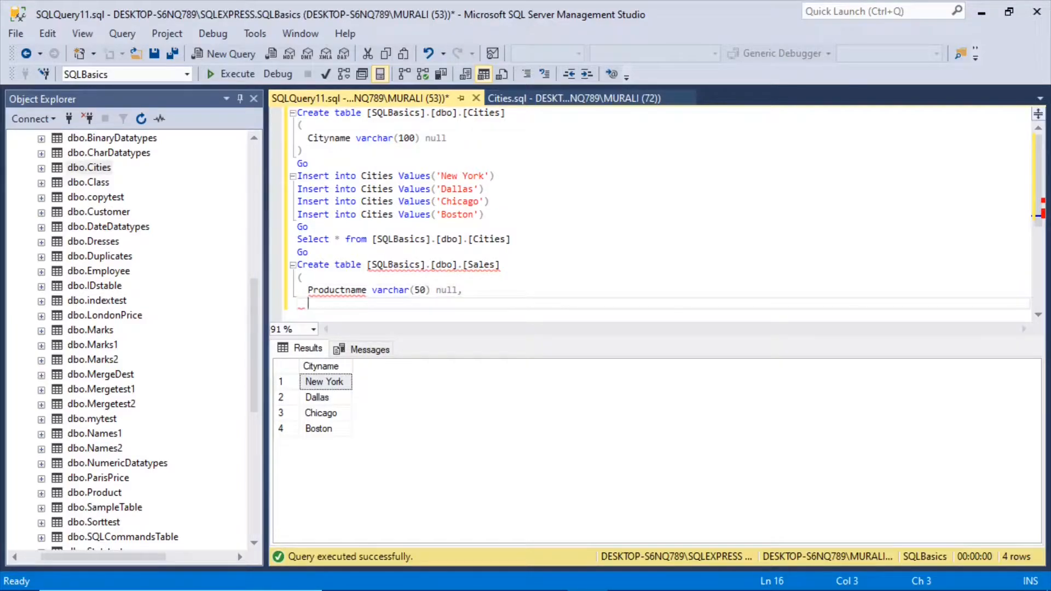
Step: Define the second Sales column as City varchar(100) null, using City rather than Cityname as its name
{"action": "type", "text": "Cityname varchar(100) null,"}
{"action": "key", "text": "Return"}
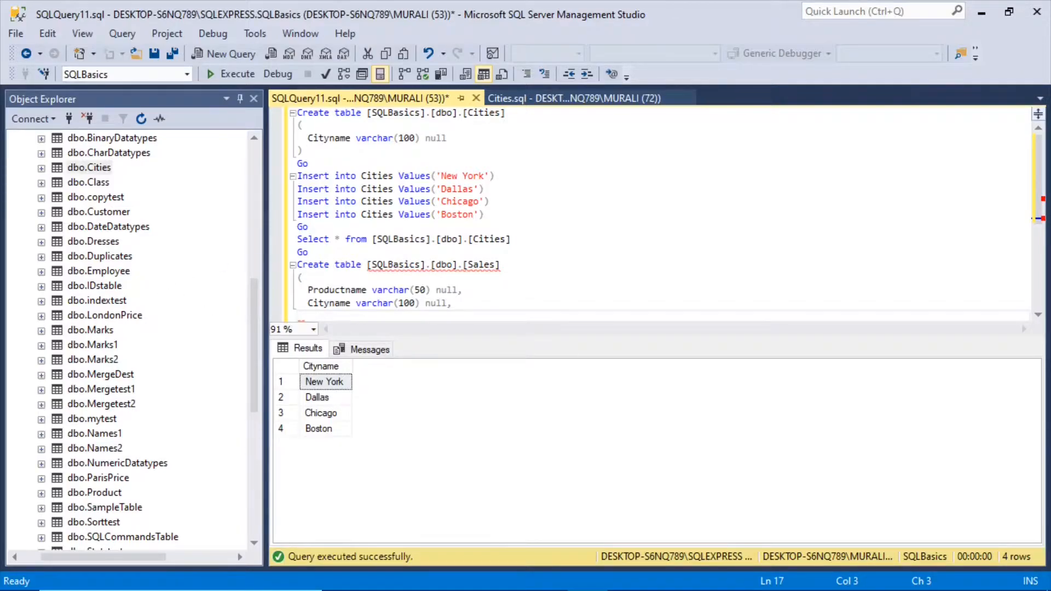
{"action": "left_click", "coordinate": [351, 304]}
{"action": "key", "text": "BackSpace"}
{"action": "key", "text": "BackSpace"}
{"action": "key", "text": "BackSpace"}
{"action": "key", "text": "BackSpace"}
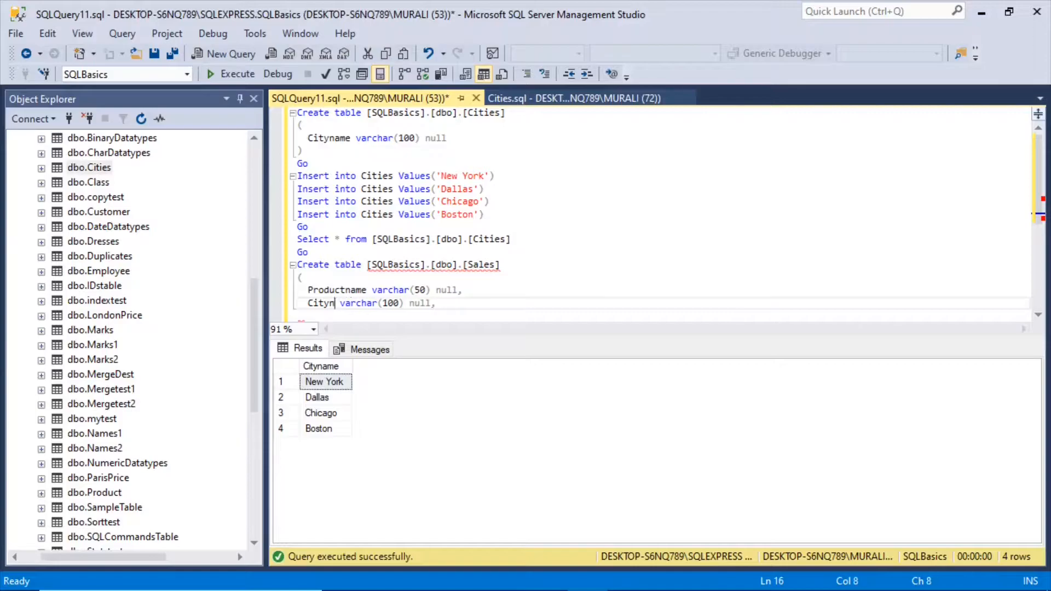
{"action": "key", "text": "End"}
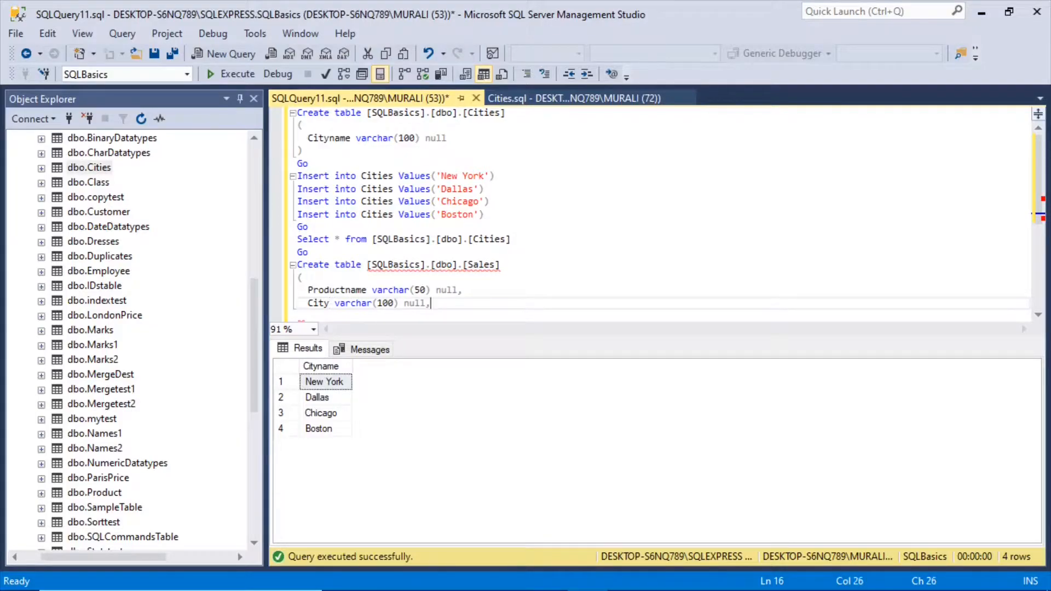
Step: Define the last Sales column as SalesAmount int null, close the column list and end the batch with Go
{"action": "key", "text": "Return"}
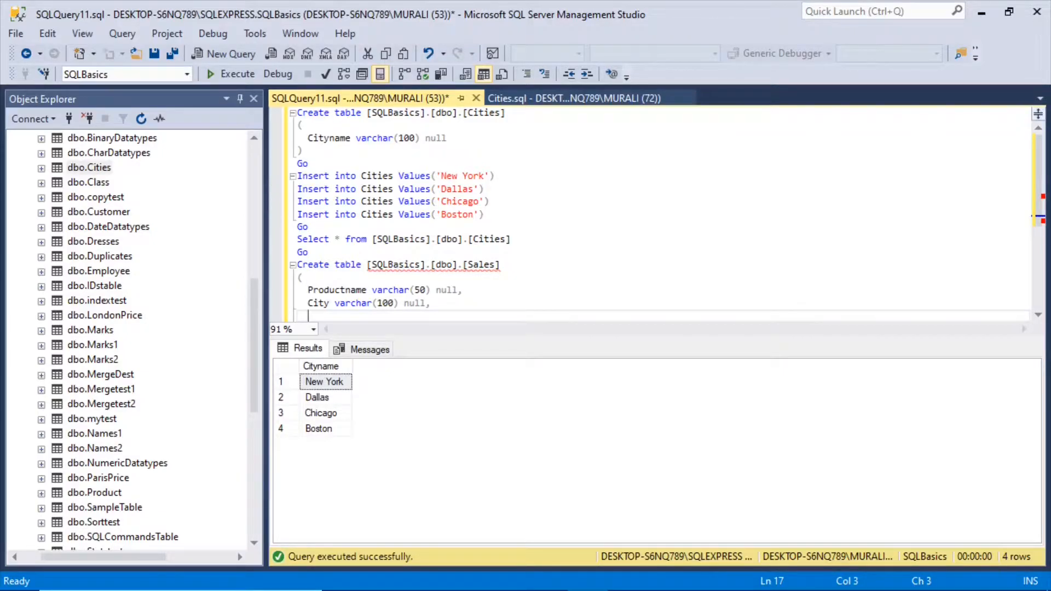
{"action": "type", "text": "SalesAmount i"}
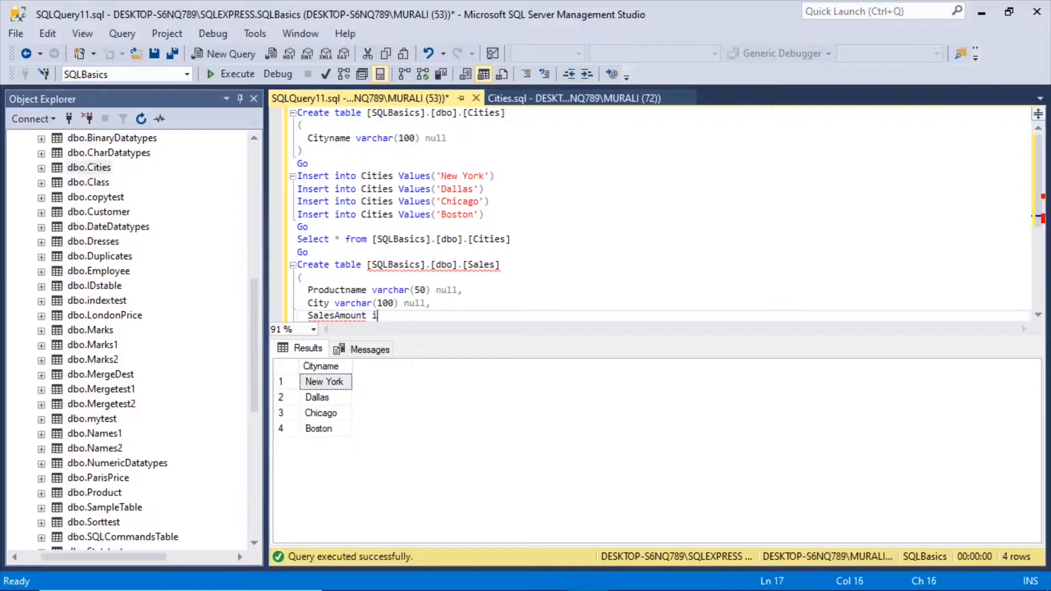
{"action": "type", "text": "nt null"}
{"action": "key", "text": "Return"}
{"action": "type", "text": ")"}
{"action": "key", "text": "Return"}
{"action": "type", "text": "Go"}
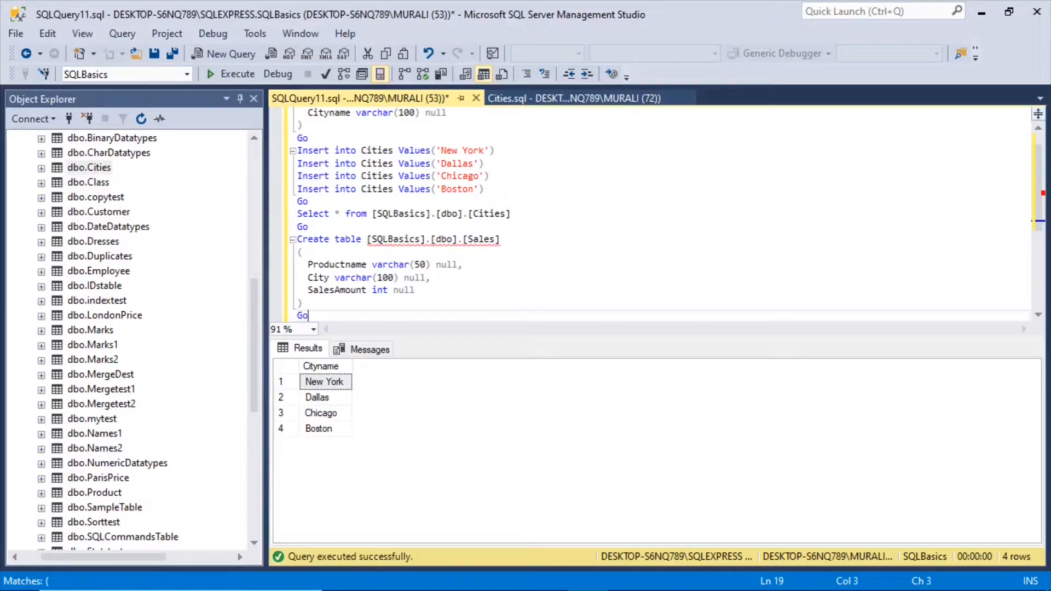
Step: Execute only the Create table batch for Sales and refresh the SQLBasics database's Tables folder
{"action": "left_click_drag", "start_coordinate": [297, 239], "coordinate": [242, 244]}
{"action": "left_click", "coordinate": [245, 74]}
{"action": "right_click", "coordinate": [38, 225]}
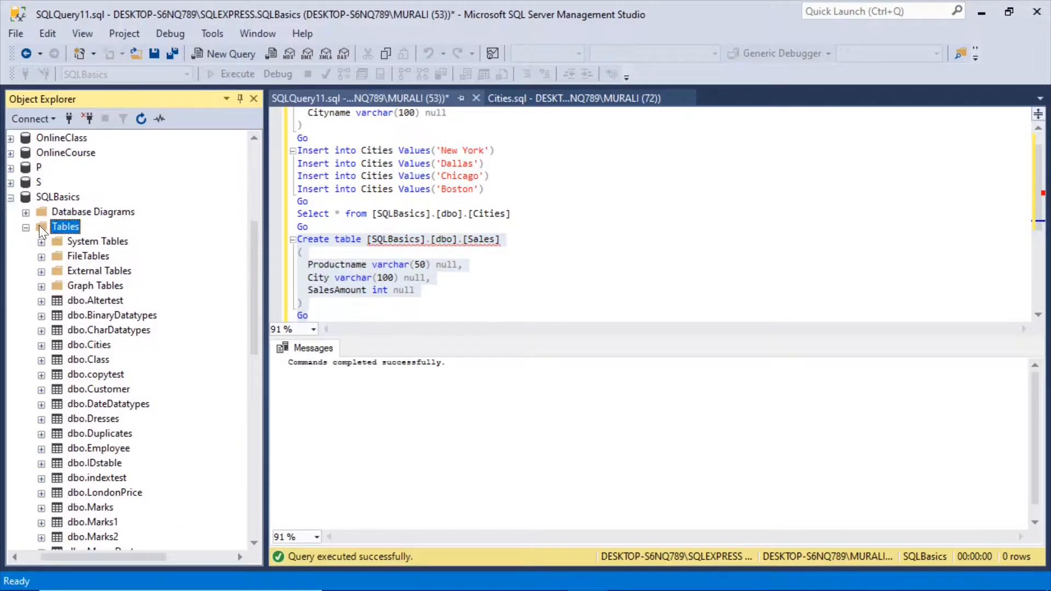
{"action": "left_click", "coordinate": [92, 400]}
Step: Find the dbo.Sales table in Object Explorer and expand its columns to inspect their definitions
{"action": "scroll", "coordinate": [234, 305], "scroll_direction": "down", "scroll_amount": 2}
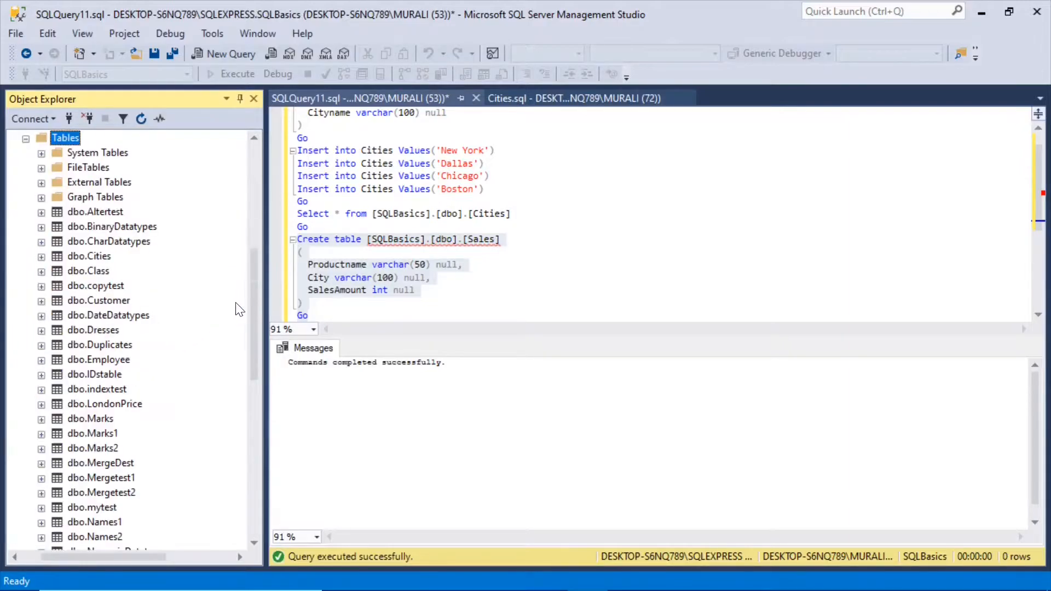
{"action": "left_click_drag", "start_coordinate": [253, 297], "coordinate": [261, 382]}
{"action": "left_click", "coordinate": [42, 331]}
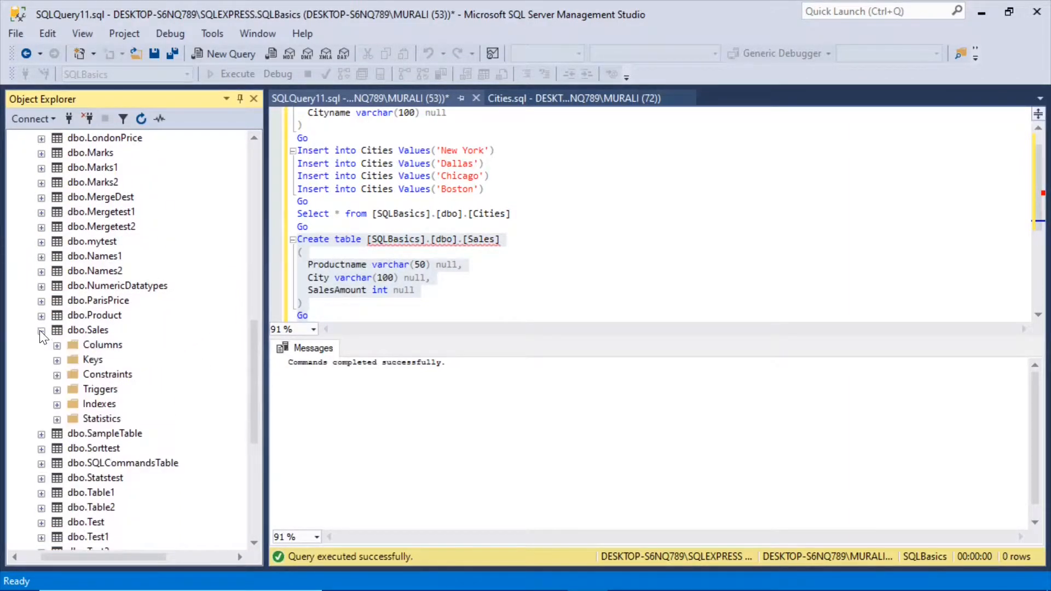
{"action": "left_click", "coordinate": [56, 346]}
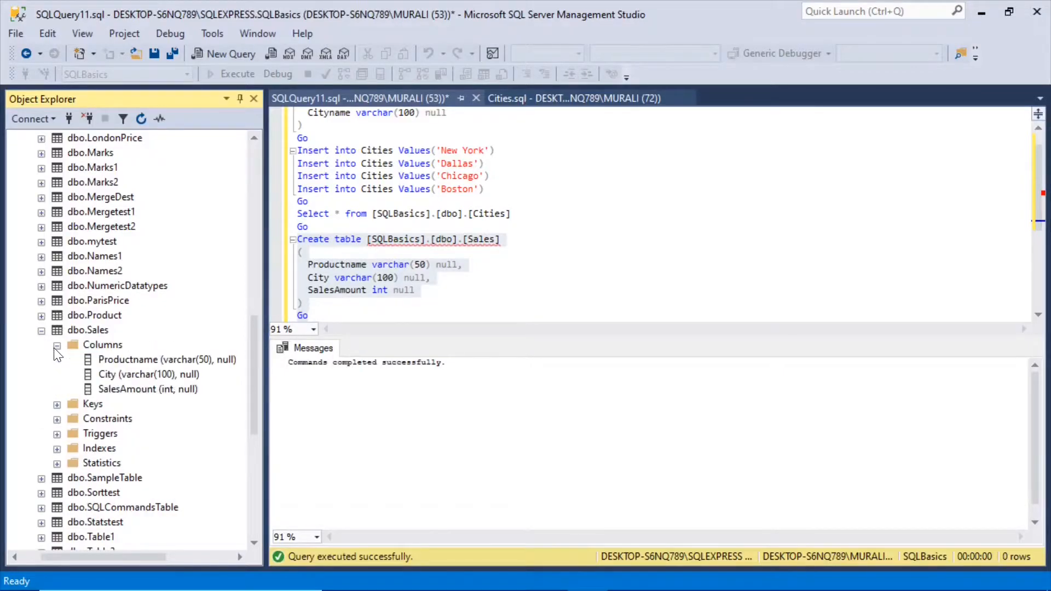
{"action": "left_click", "coordinate": [121, 362]}
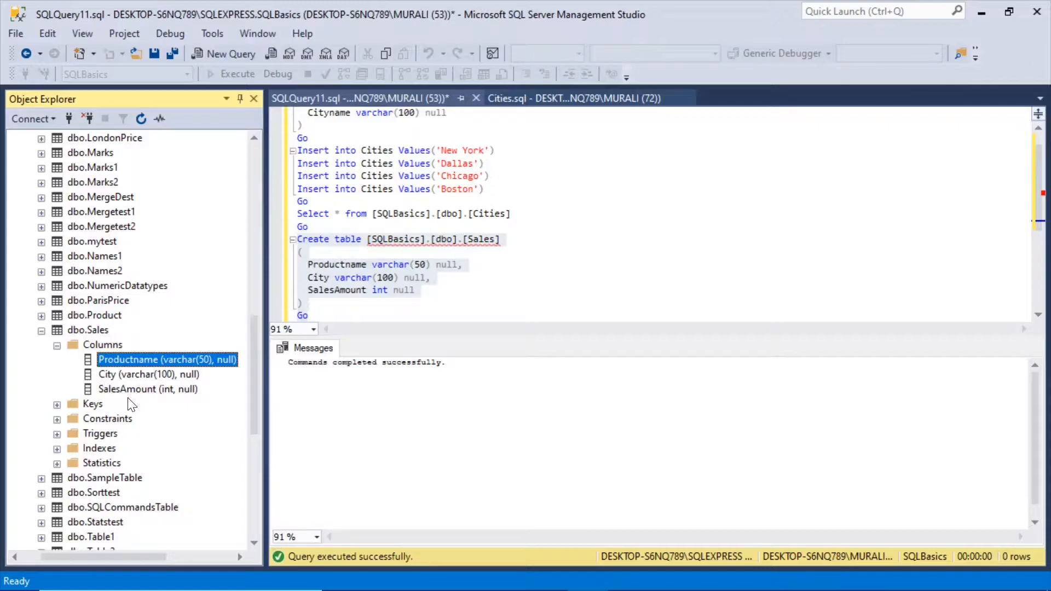
Step: Paste the eleven prepared Sales Insert statements below the Create table batch, end them with Go, and execute only those statements
{"action": "left_click", "coordinate": [326, 316]}
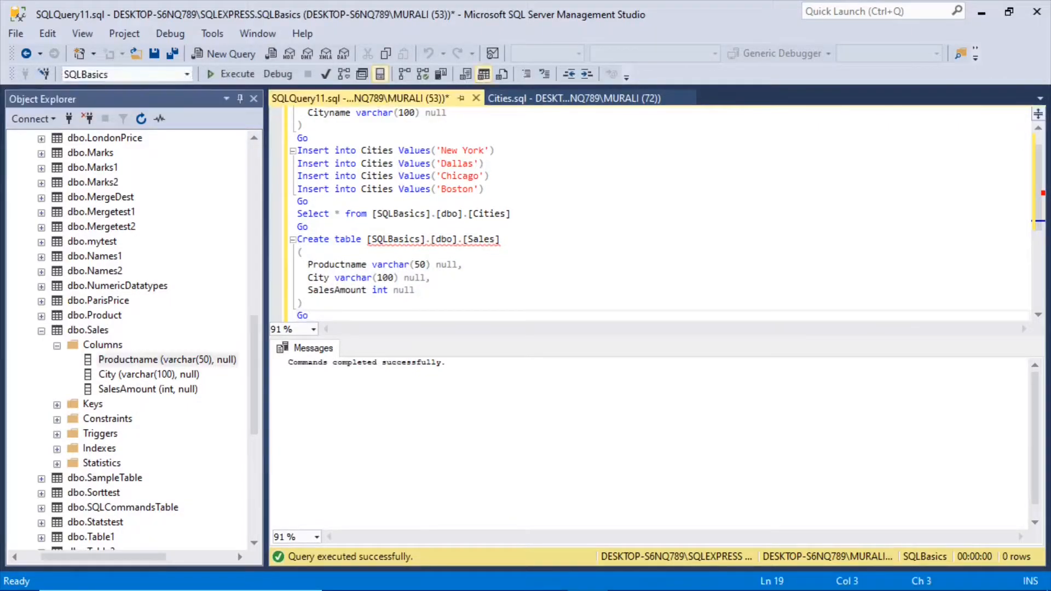
{"action": "key", "text": "Return"}
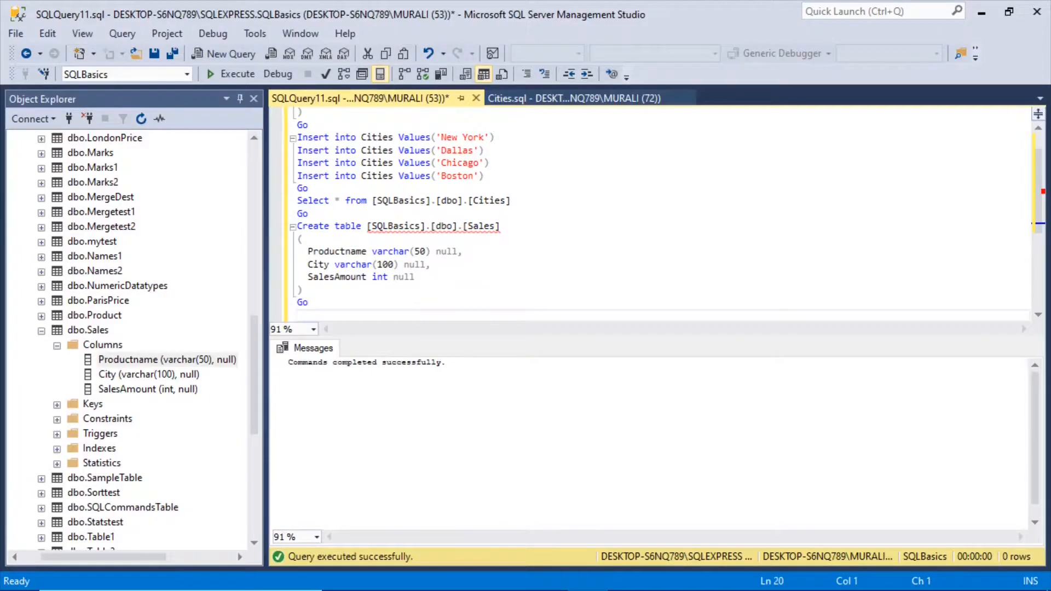
{"action": "type", "text": "Insert into [SQLBasics].[dbo].[Sales] Values('A','New Yark',100) Insert into [SQLBasics].[dbo].[Sales] Values('A','New Yak',100) Insert into [SQLBasics].[dbo].[Sales] Values('A','Nue Yark',100) Insert into [SQLBasics].[dbo].[Sales] Values('A','New York',100) Insert into [SQLBasics].[dbo].[Sales] Values('A','Dall',100) Insert into [SQLBasics].[dbo].[Sales] Values('A','Dalla',100) Insert into [SQLBasics].[dbo].[Sales] Values('A','Dallas',100) Insert into [SQLBasics].[dbo].[Sales] Values('A','Chicag',100) Insert into [SQLBasics].[dbo].[Sales] Values('A','Bostan',100) Insert into [SQLBasics].[dbo].[Sales] Values('A','Boshtan',100) Insert into [SQLBasics].[dbo].[Sales] Values('A','Boston',100)"}
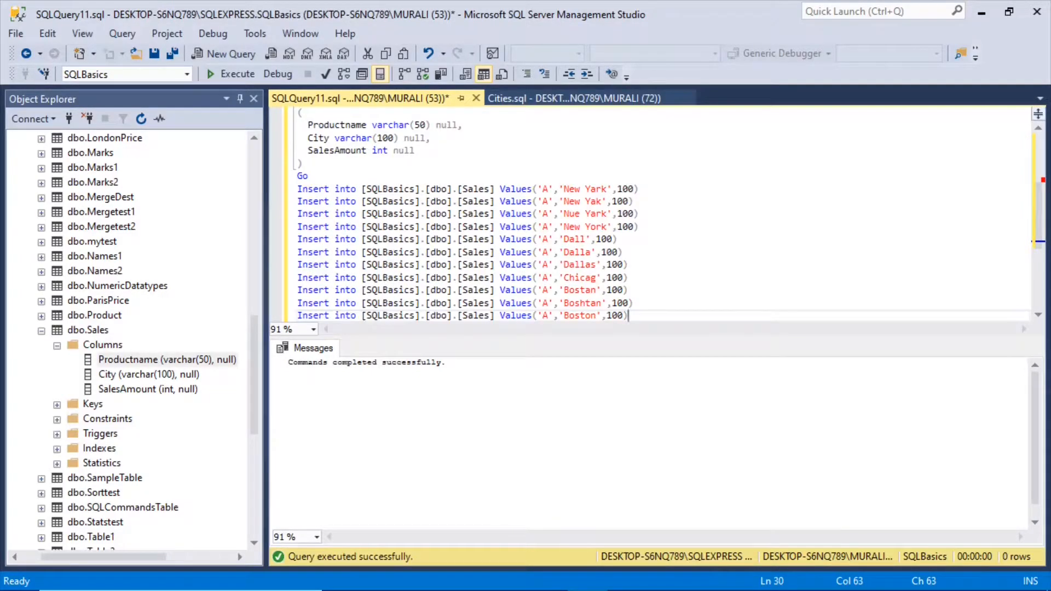
{"action": "key", "text": "Return"}
{"action": "type", "text": "Go"}
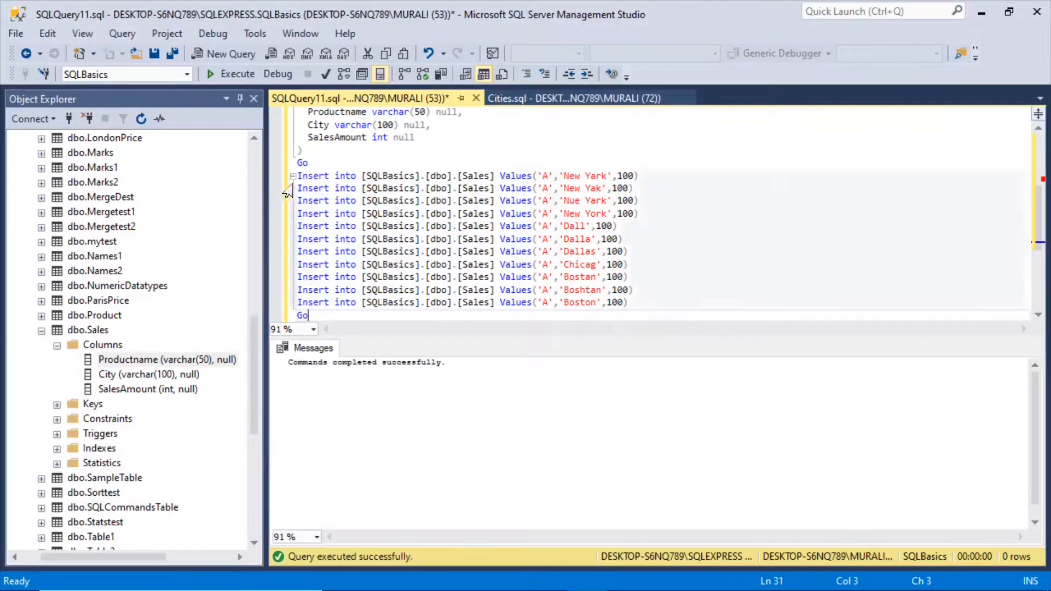
{"action": "left_click_drag", "start_coordinate": [297, 176], "coordinate": [629, 303]}
{"action": "left_click", "coordinate": [245, 81]}
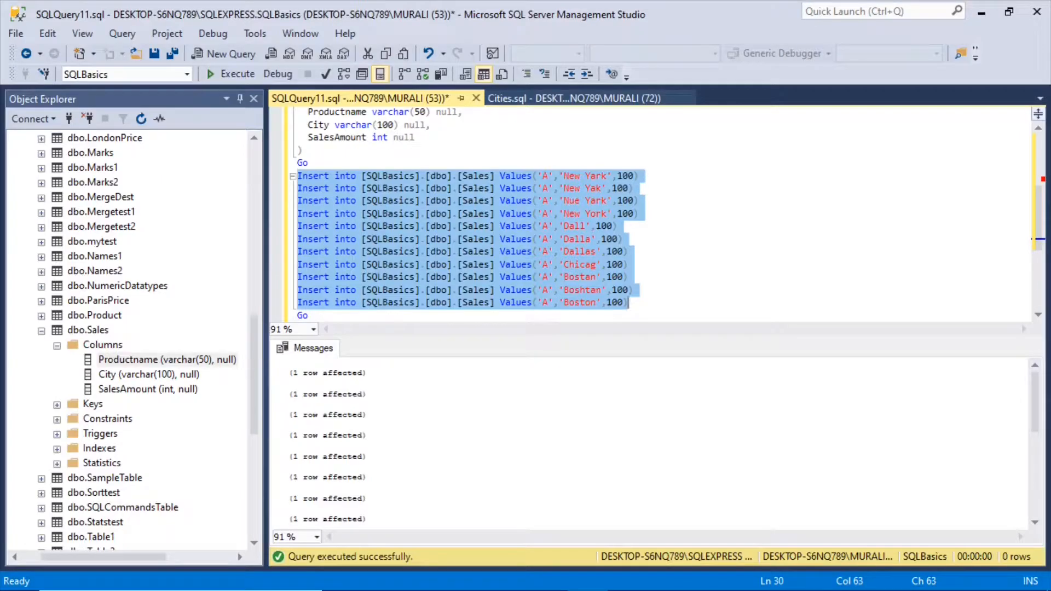
Step: Add the query Select * from [SQLBasics].[dbo].[Sales] after the Insert batch and end it with Go
{"action": "left_click", "coordinate": [390, 316]}
{"action": "key", "text": "Return"}
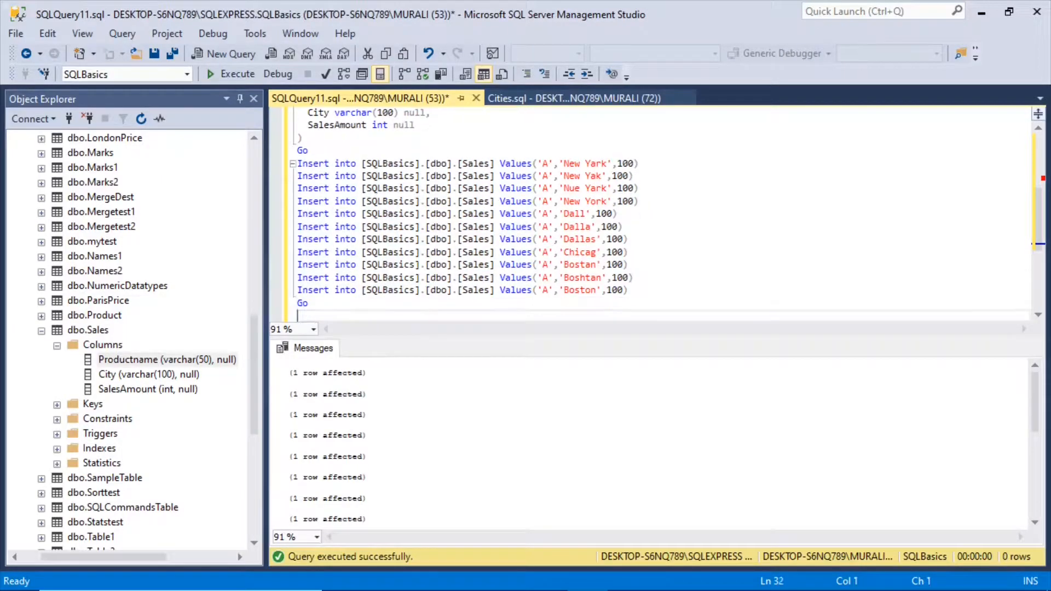
{"action": "type", "text": "Select * from [SQLBas"}
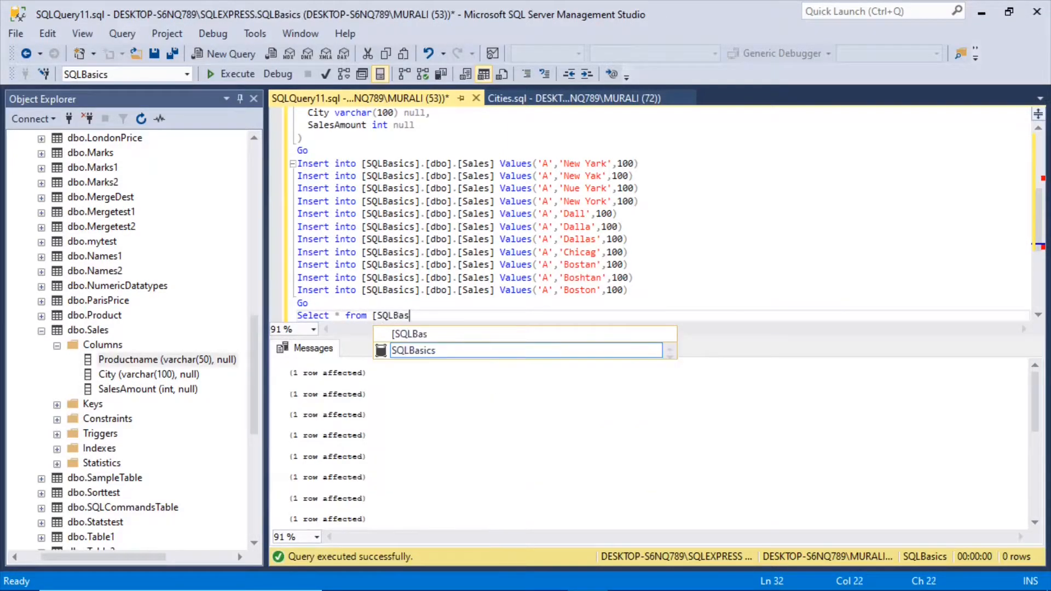
{"action": "type", "text": "ics].[s"}
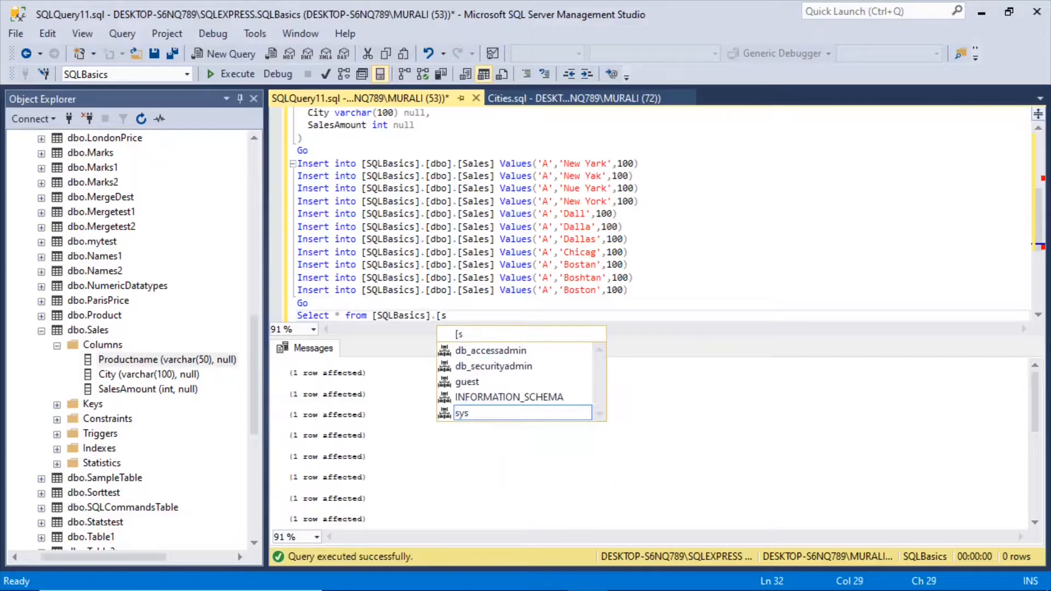
{"action": "key", "text": "BackSpace"}
{"action": "type", "text": "db"}
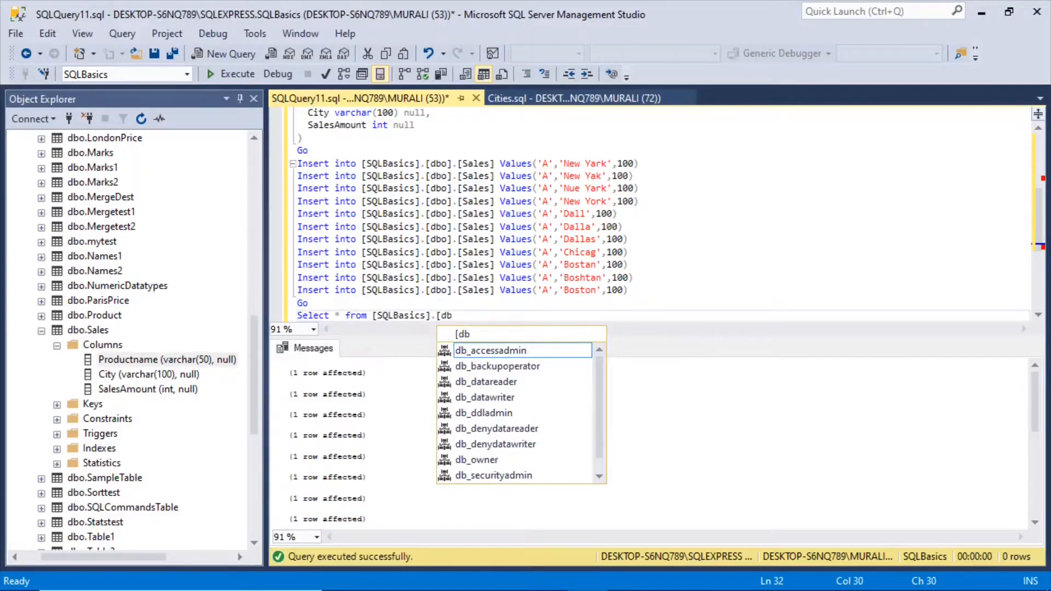
{"action": "type", "text": "o]."}
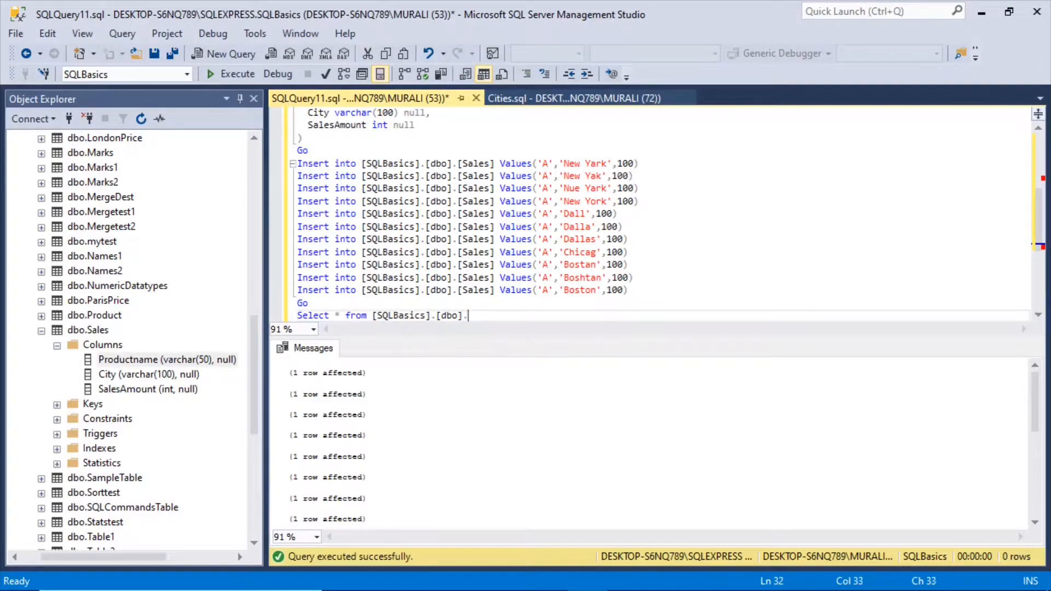
{"action": "type", "text": "[Sales]"}
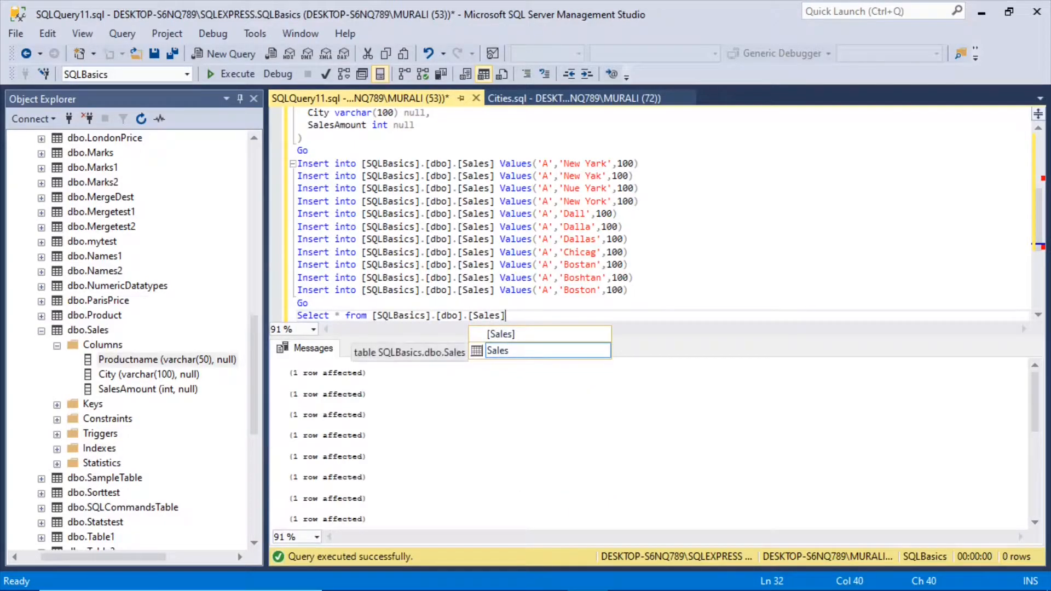
{"action": "key", "text": "Escape"}
{"action": "key", "text": "Return"}
{"action": "type", "text": "Go"}
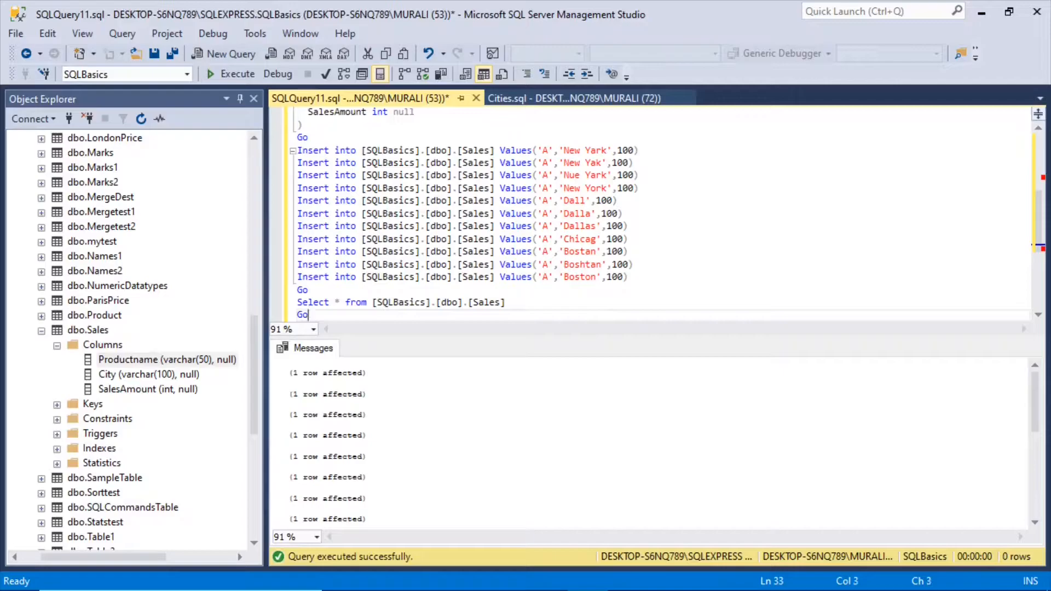
Step: Execute only the Select query on the Sales table to list its rows
{"action": "left_click_drag", "start_coordinate": [506, 303], "coordinate": [276, 297]}
{"action": "left_click_drag", "start_coordinate": [509, 291], "coordinate": [297, 290]}
{"action": "left_click", "coordinate": [233, 74]}
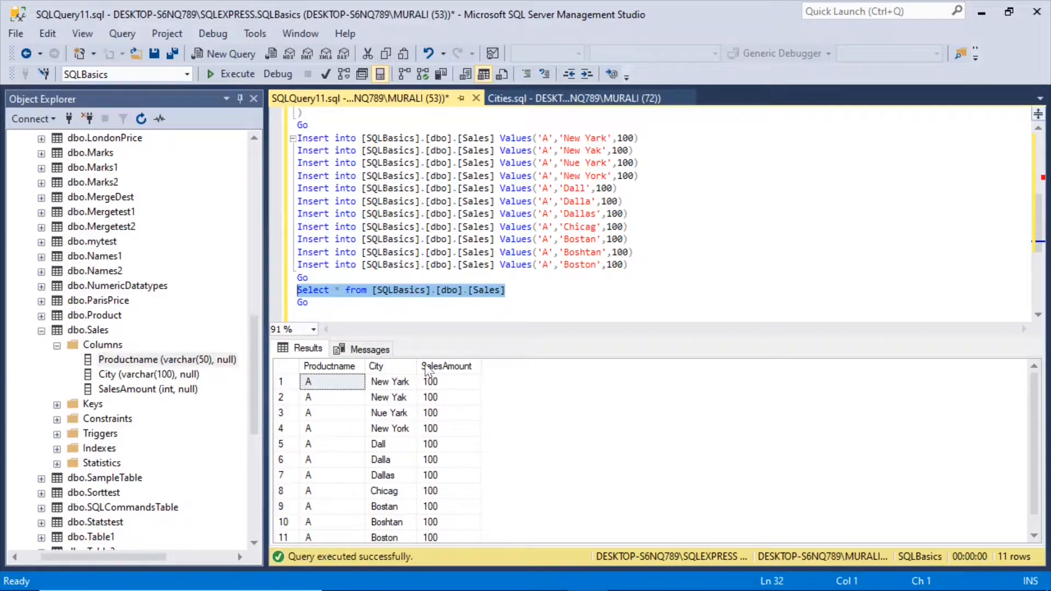
Step: Examine the City values in the Sales query results row by row for spelling variants
{"action": "left_click", "coordinate": [400, 385]}
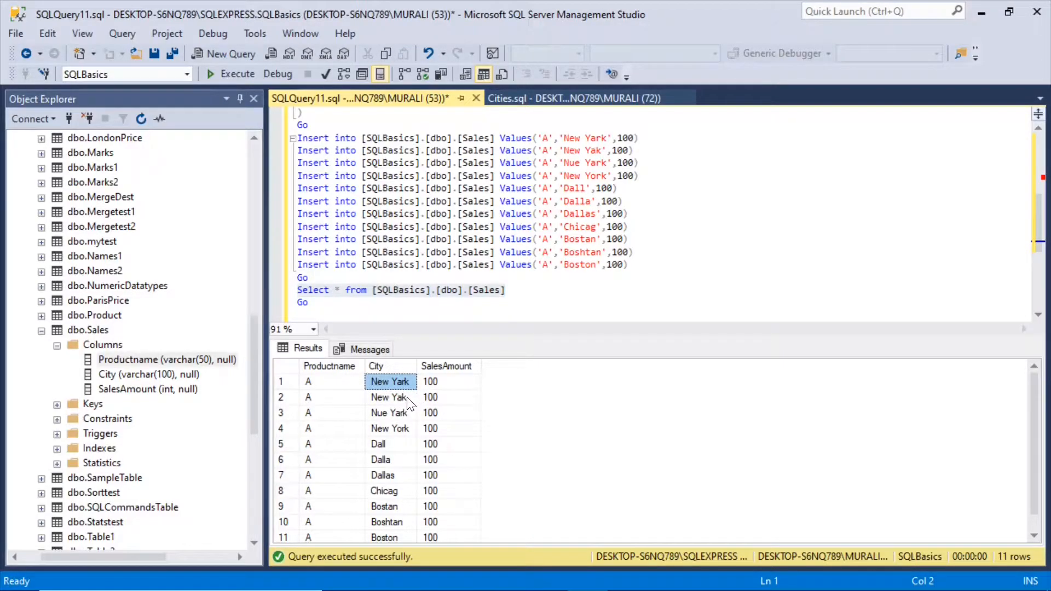
{"action": "left_click", "coordinate": [407, 397]}
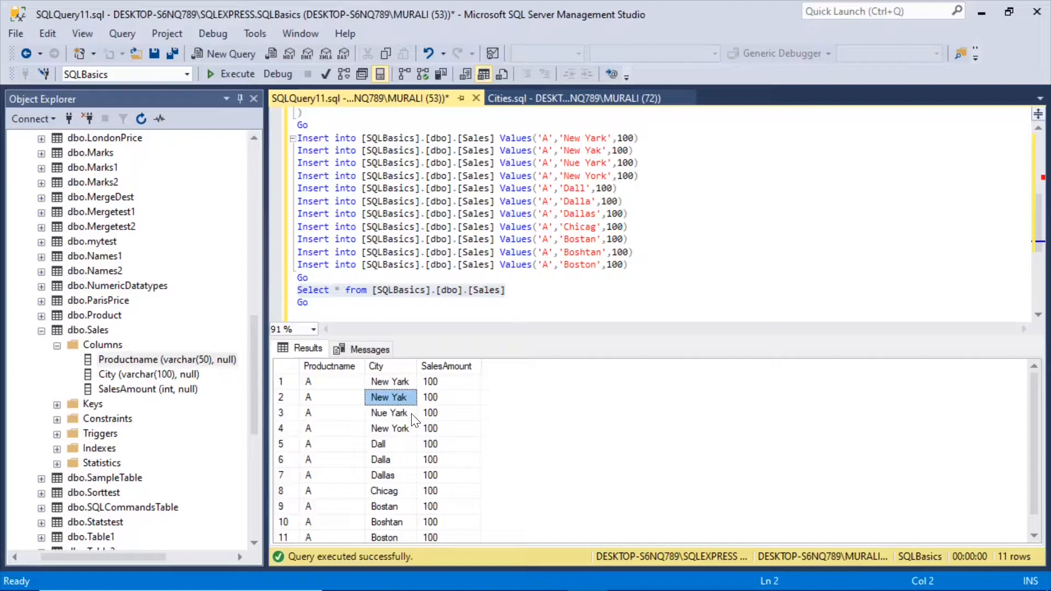
{"action": "left_click", "coordinate": [410, 415]}
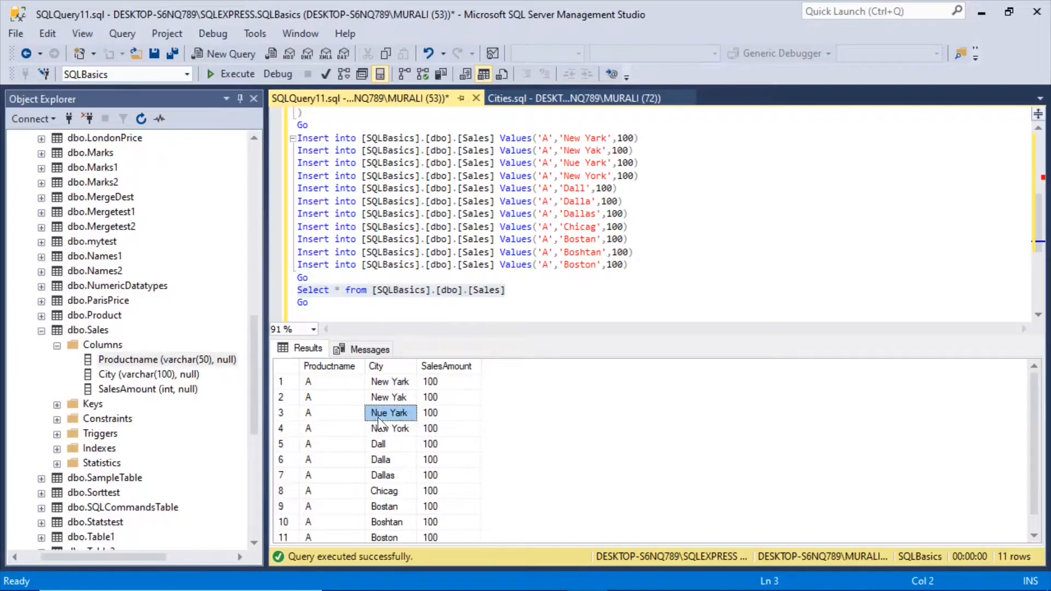
{"action": "left_click", "coordinate": [400, 434]}
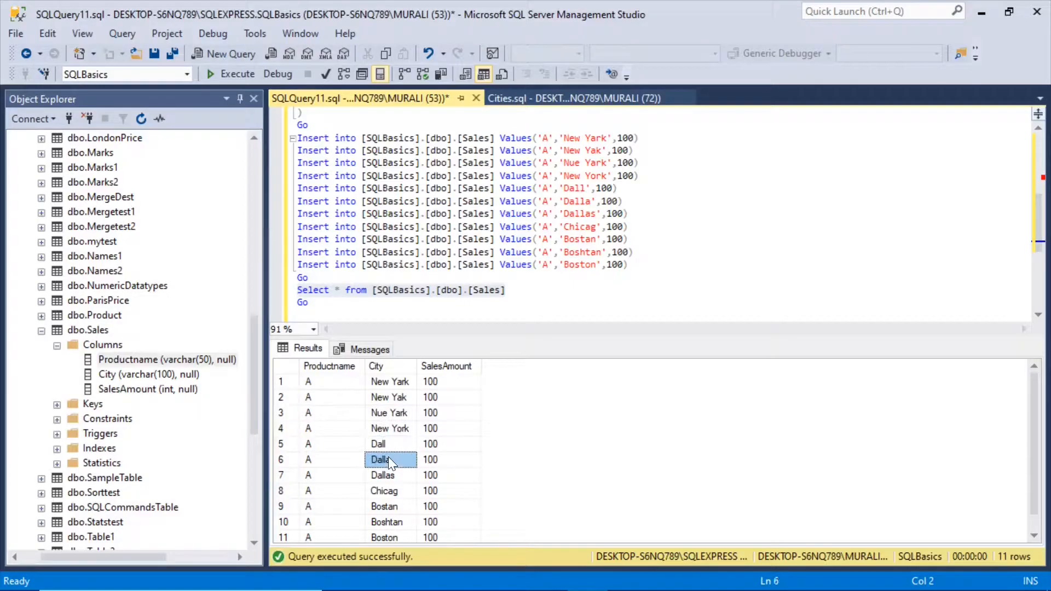
{"action": "left_click", "coordinate": [401, 478]}
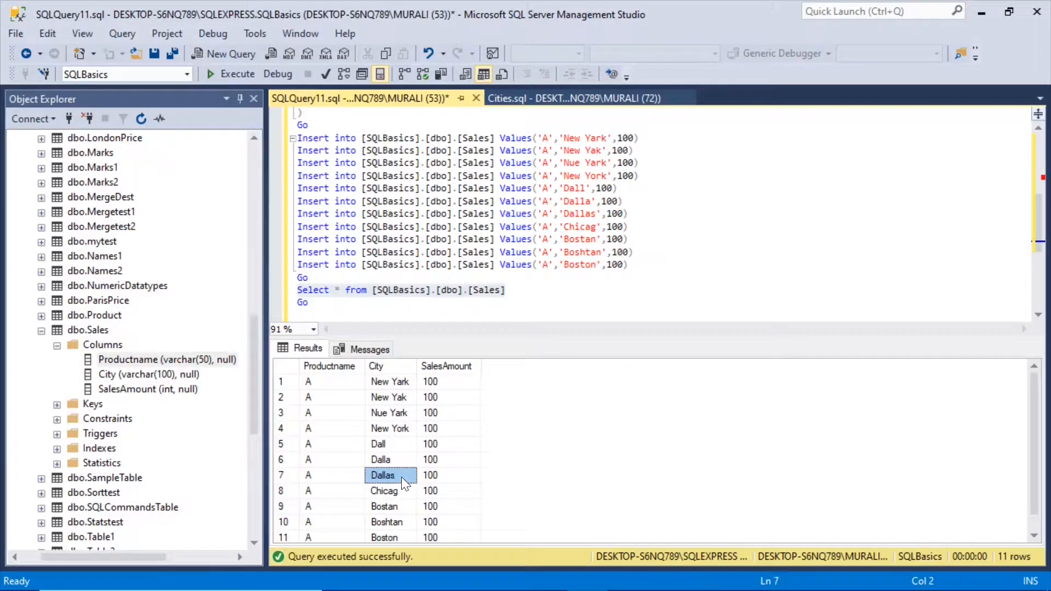
{"action": "left_click", "coordinate": [402, 491]}
{"action": "left_click", "coordinate": [401, 506]}
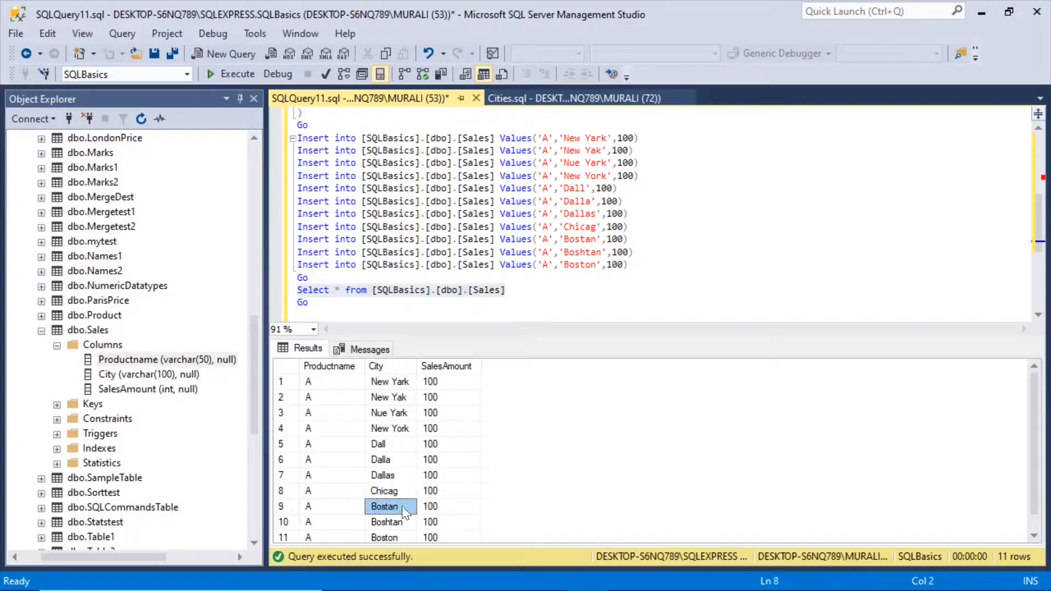
{"action": "left_click", "coordinate": [403, 523]}
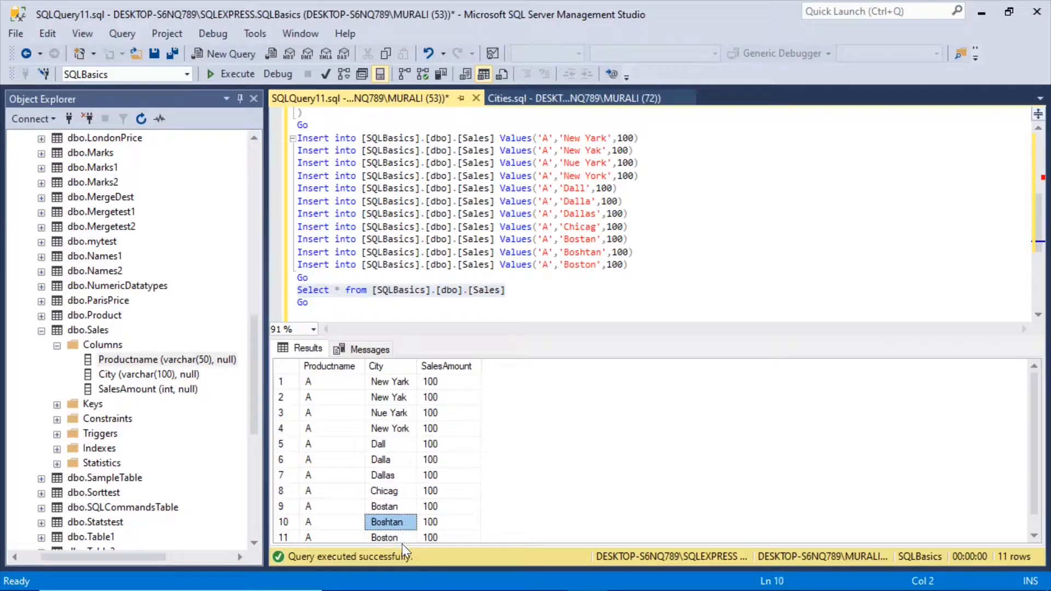
{"action": "left_click", "coordinate": [402, 534]}
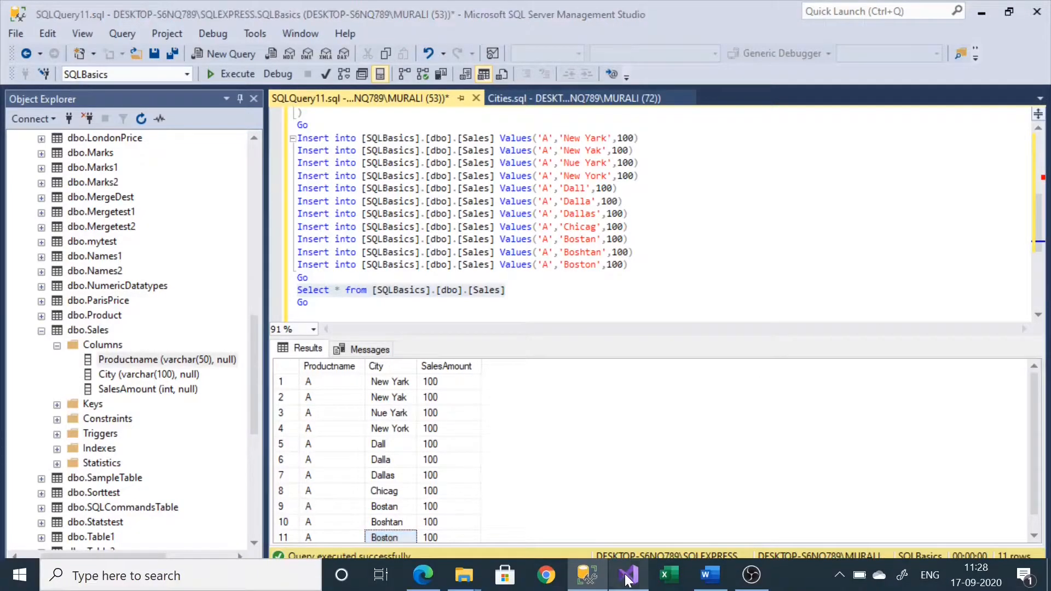
Step: Switch to Visual Studio, add an OLE DB Source to MyTestPackage's data flow, and name it Sales
{"action": "left_click", "coordinate": [628, 576]}
{"action": "left_click", "coordinate": [344, 238]}
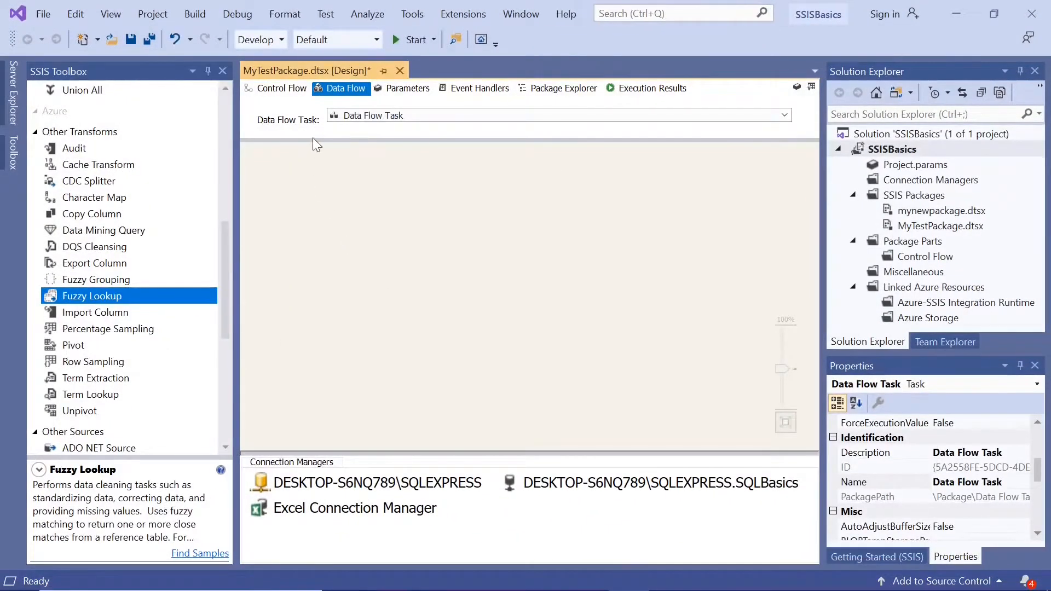
{"action": "left_click_drag", "start_coordinate": [228, 299], "coordinate": [229, 367]}
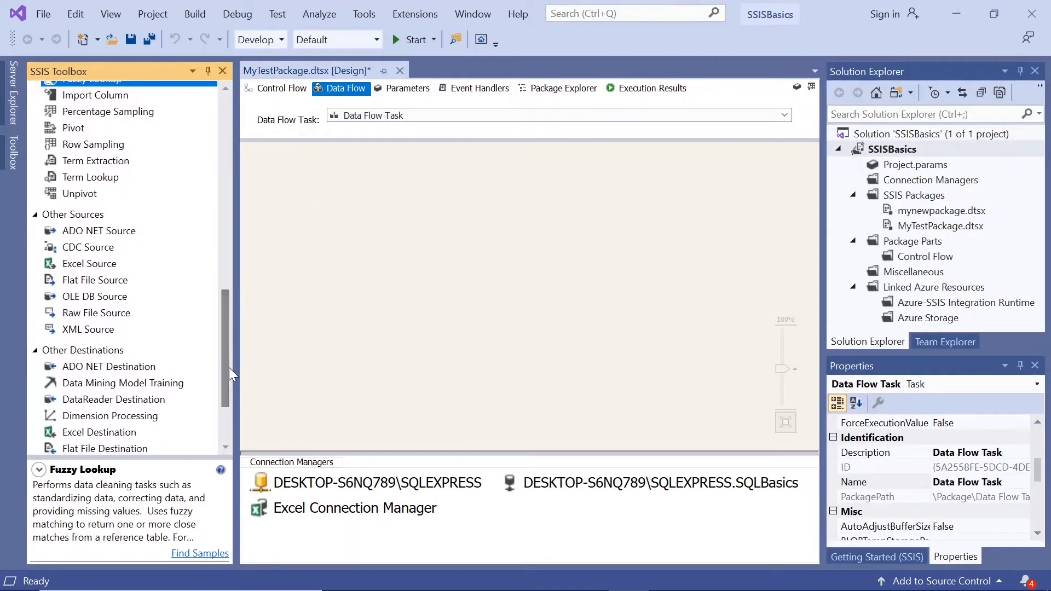
{"action": "left_click_drag", "start_coordinate": [110, 298], "coordinate": [331, 196]}
{"action": "left_click", "coordinate": [330, 190]}
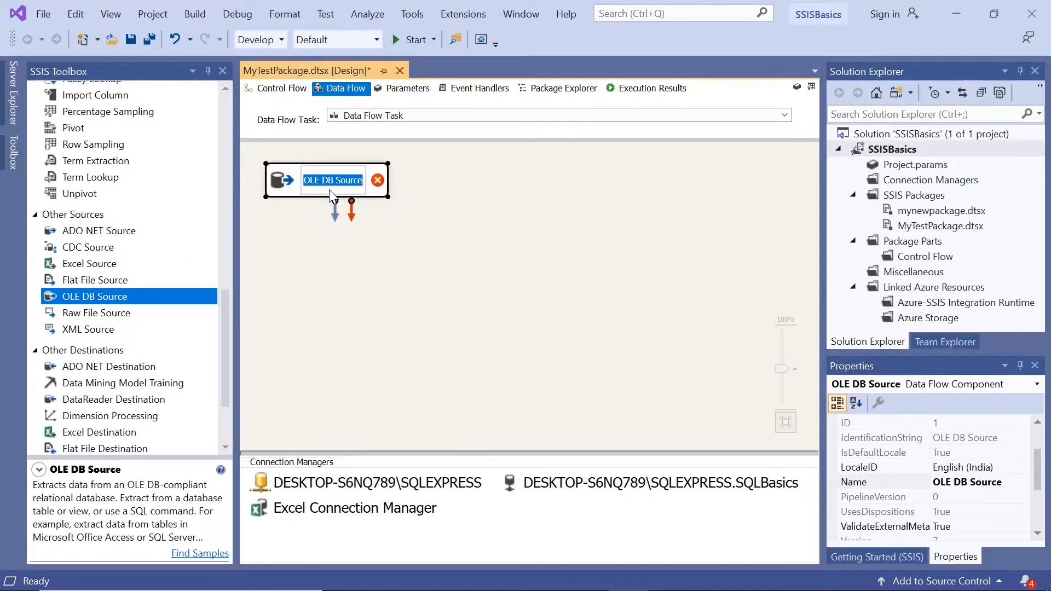
{"action": "type", "text": "Sales"}
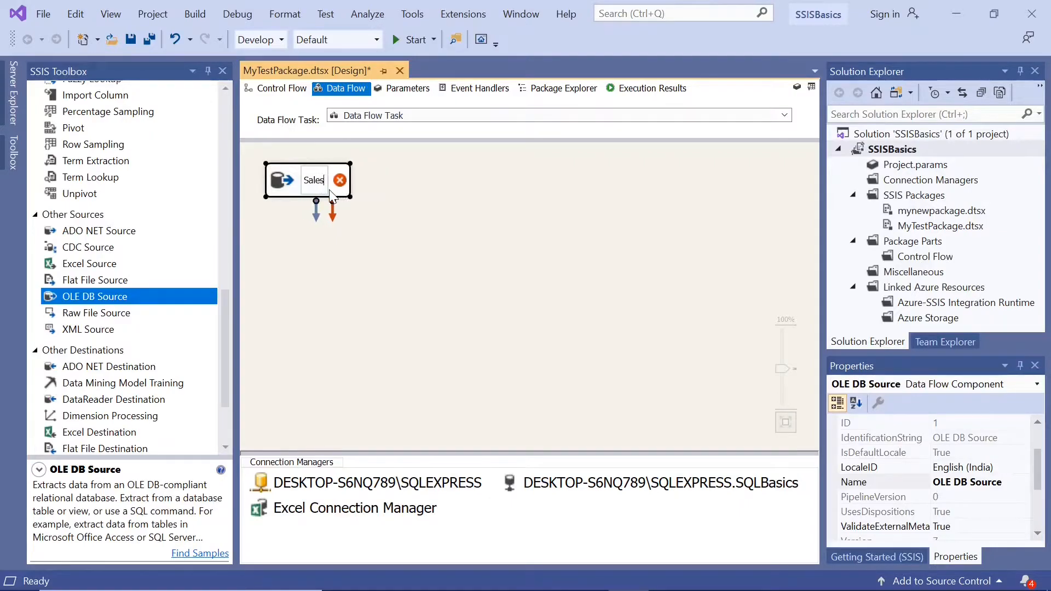
{"action": "left_click", "coordinate": [388, 248]}
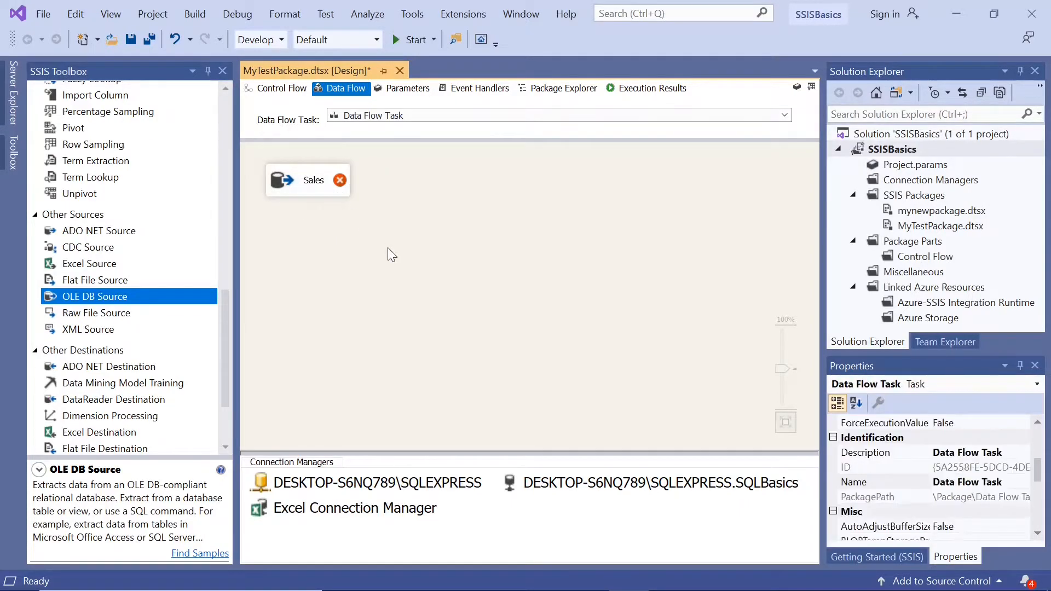
Step: Switch to SQL Server Management Studio, compare the city names in the Cities and Sales Insert statements, and return to Visual Studio
{"action": "mouse_move", "coordinate": [279, 183]}
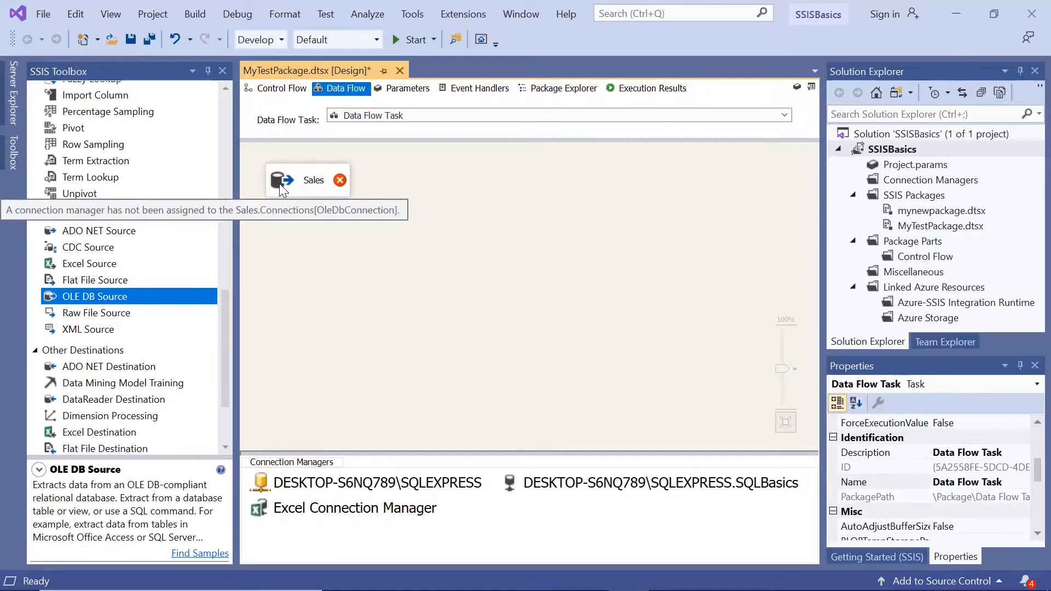
{"action": "mouse_move", "coordinate": [466, 590]}
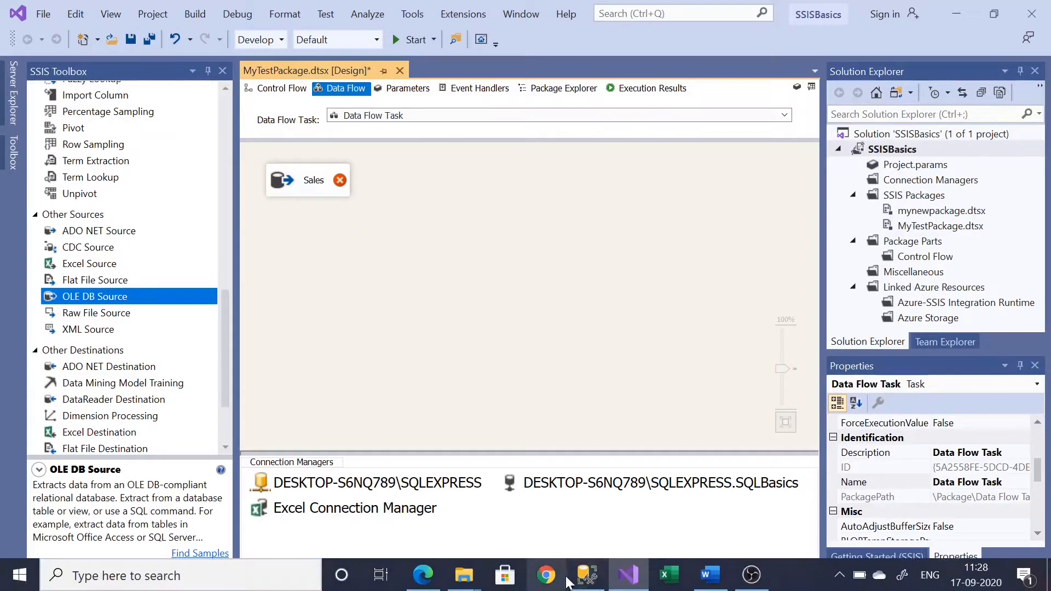
{"action": "left_click", "coordinate": [587, 575]}
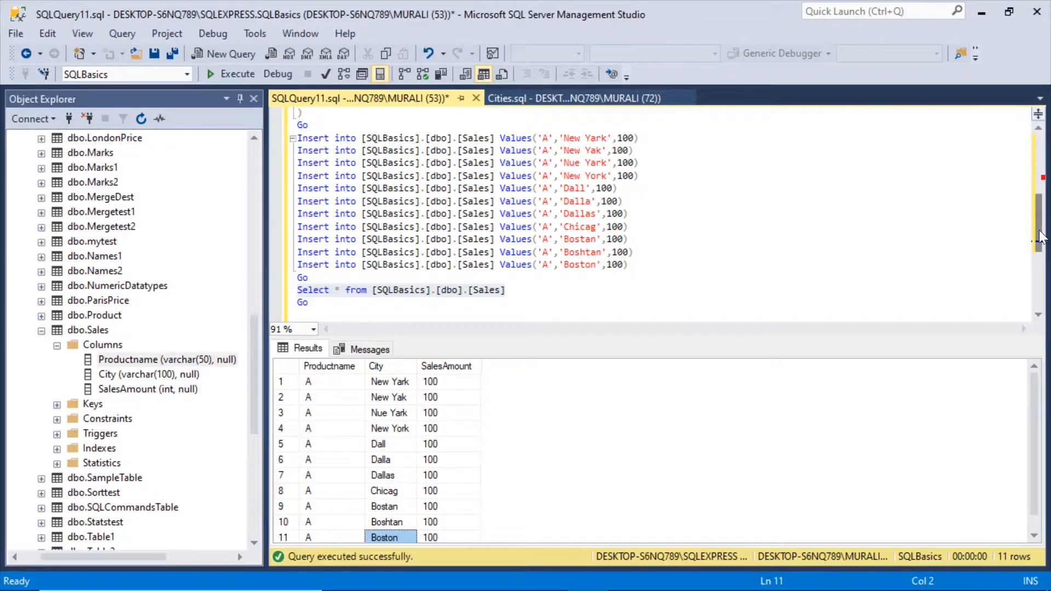
{"action": "left_click_drag", "start_coordinate": [1039, 225], "coordinate": [1040, 165]}
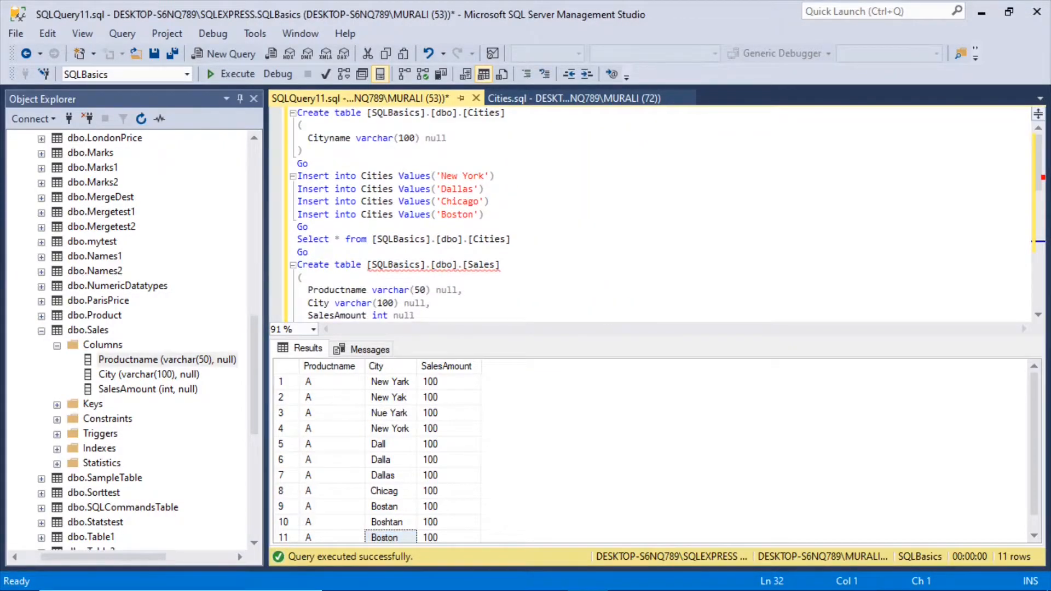
{"action": "left_click_drag", "start_coordinate": [484, 214], "coordinate": [297, 175]}
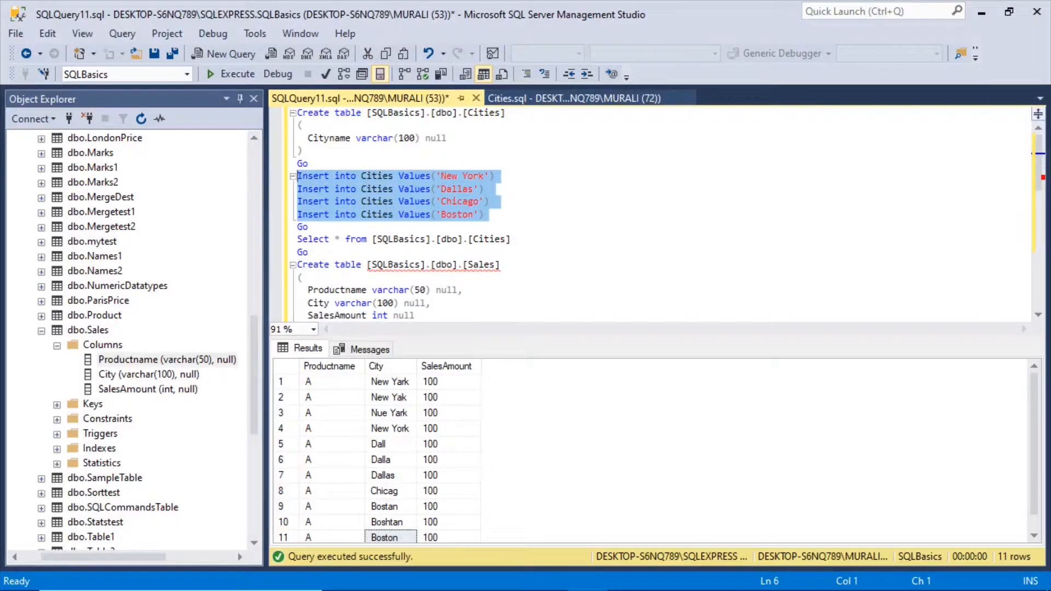
{"action": "left_click_drag", "start_coordinate": [1041, 185], "coordinate": [1044, 239]}
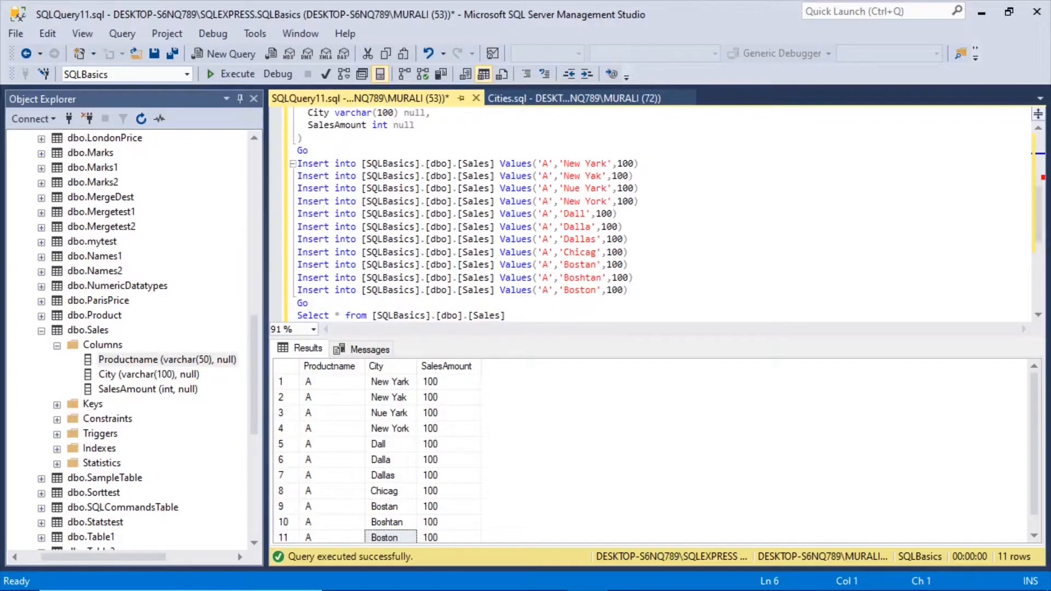
{"action": "left_click", "coordinate": [555, 95]}
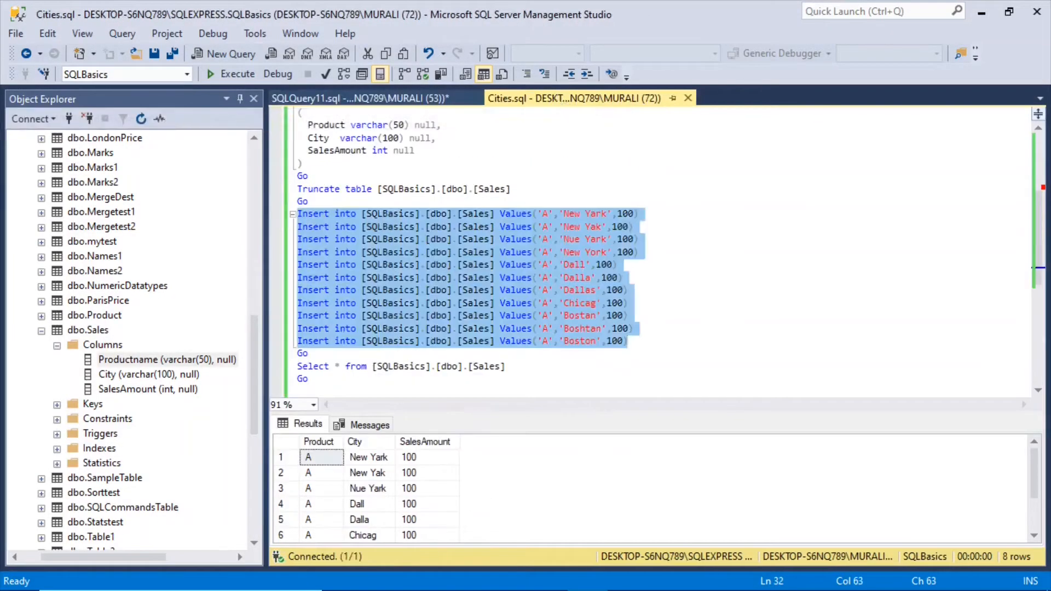
{"action": "left_click", "coordinate": [405, 97]}
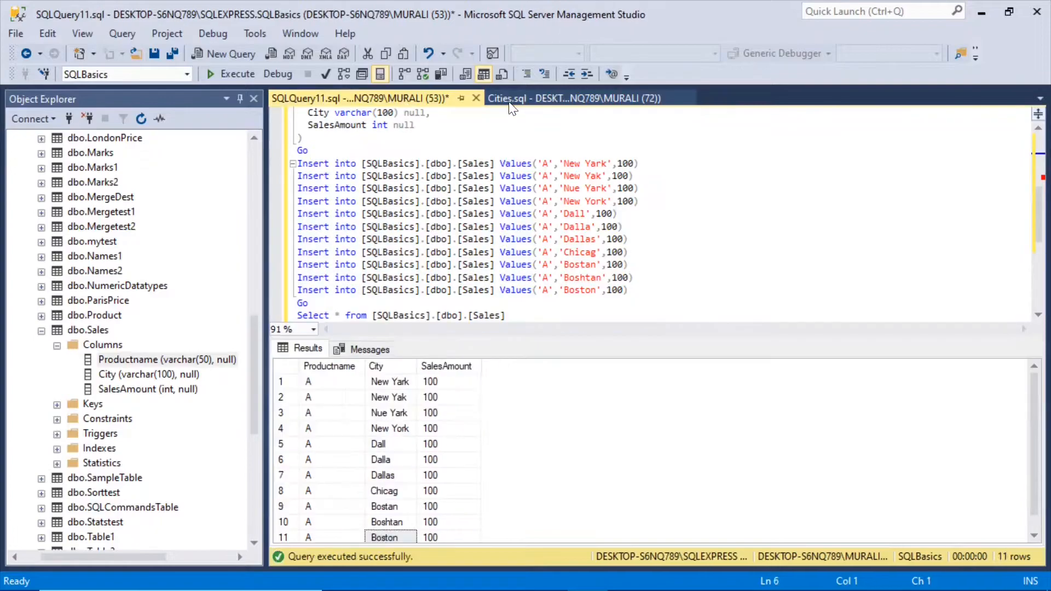
{"action": "left_click", "coordinate": [980, 14]}
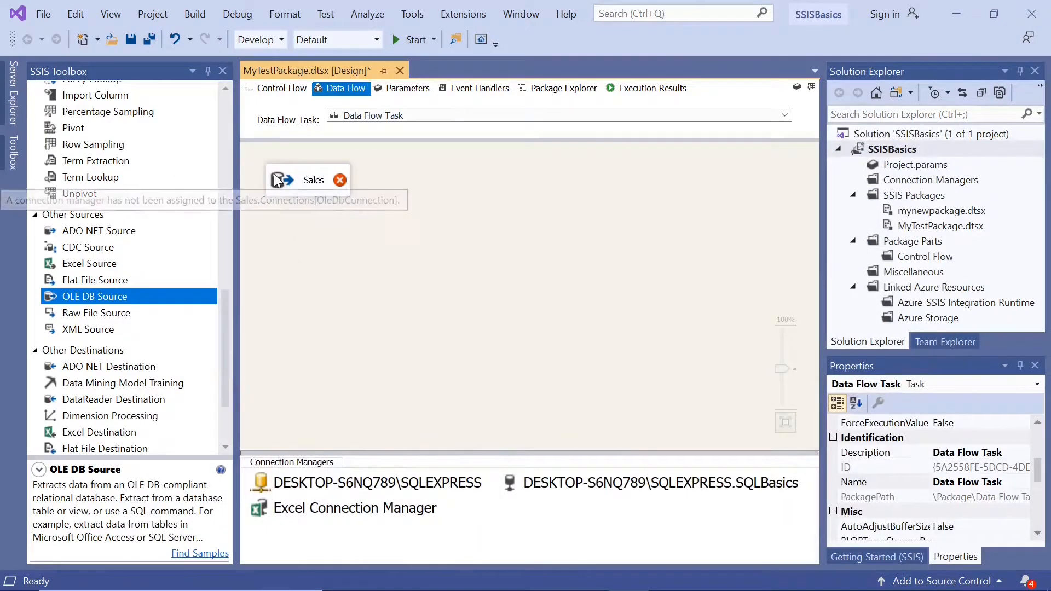
Step: Configure the Sales source to read the [dbo].[Sales] table, check its columns, and accept the settings
{"action": "double_click", "coordinate": [278, 180]}
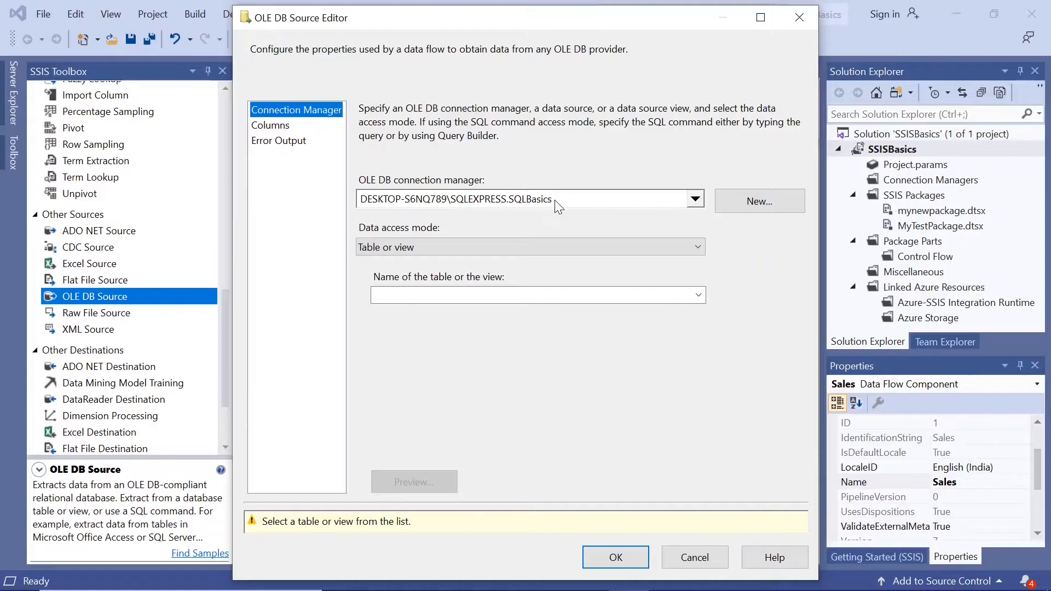
{"action": "left_click", "coordinate": [701, 297]}
{"action": "left_click_drag", "start_coordinate": [695, 368], "coordinate": [712, 494]}
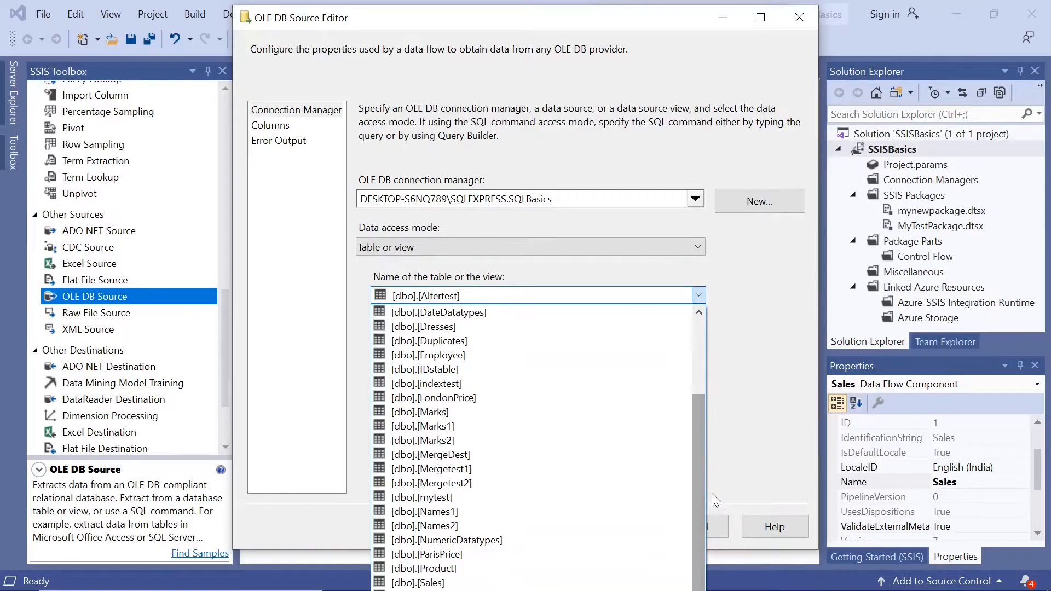
{"action": "left_click", "coordinate": [404, 583]}
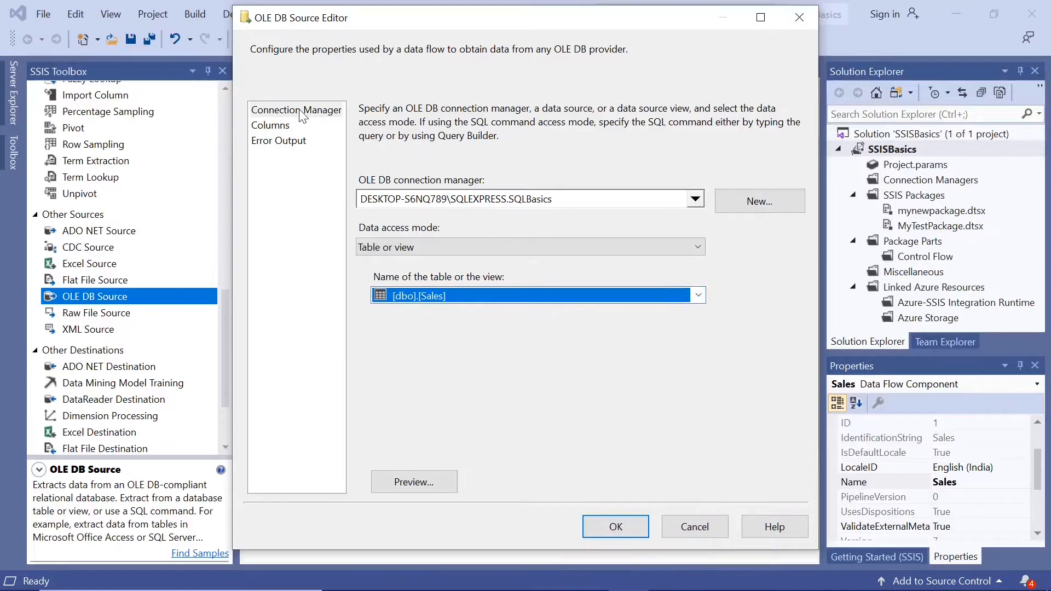
{"action": "left_click", "coordinate": [274, 128]}
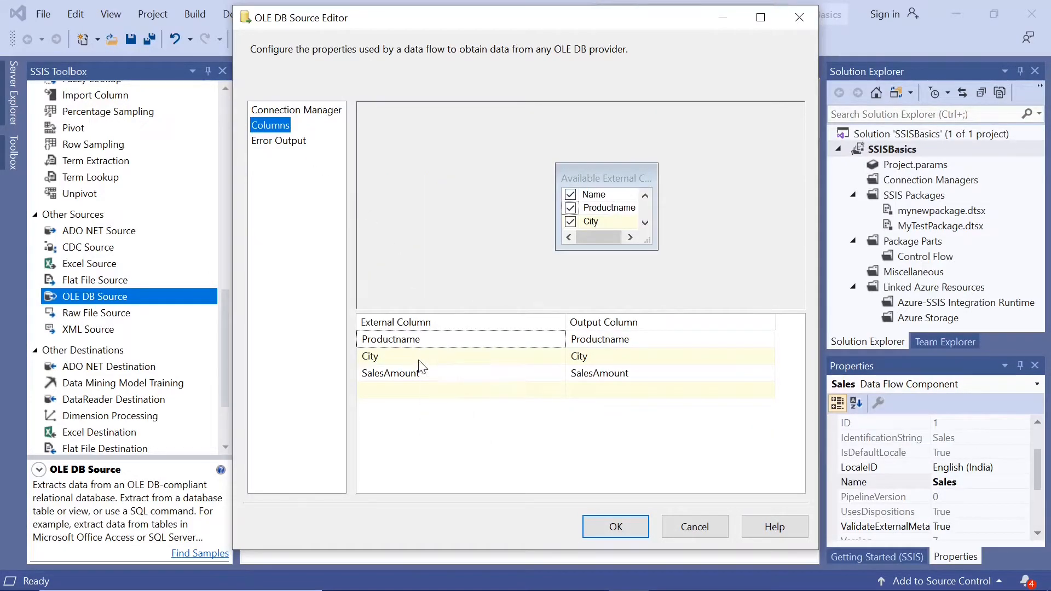
{"action": "left_click", "coordinate": [602, 529]}
{"action": "left_click", "coordinate": [451, 286]}
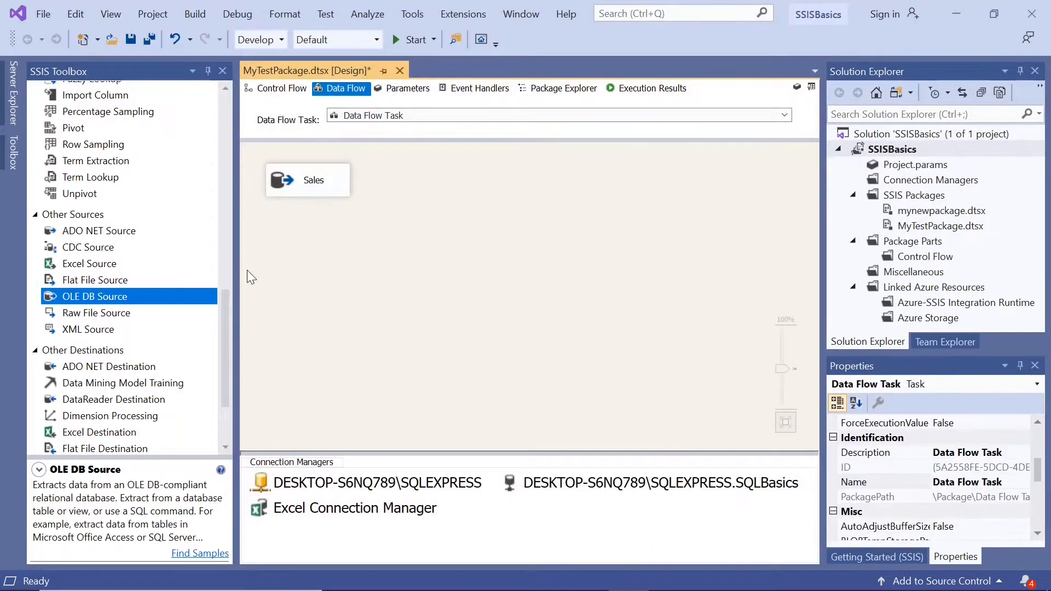
Step: Add a Fuzzy Lookup transformation below the Sales source and connect the source's output to it
{"action": "left_click_drag", "start_coordinate": [221, 307], "coordinate": [219, 233]}
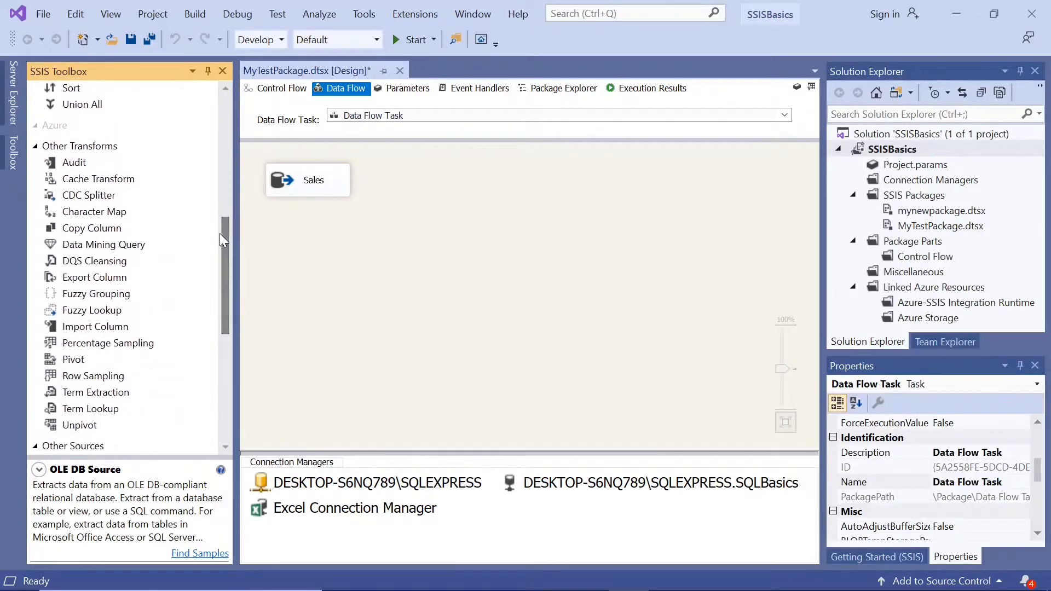
{"action": "left_click", "coordinate": [107, 310]}
{"action": "left_click_drag", "start_coordinate": [107, 310], "coordinate": [294, 256]}
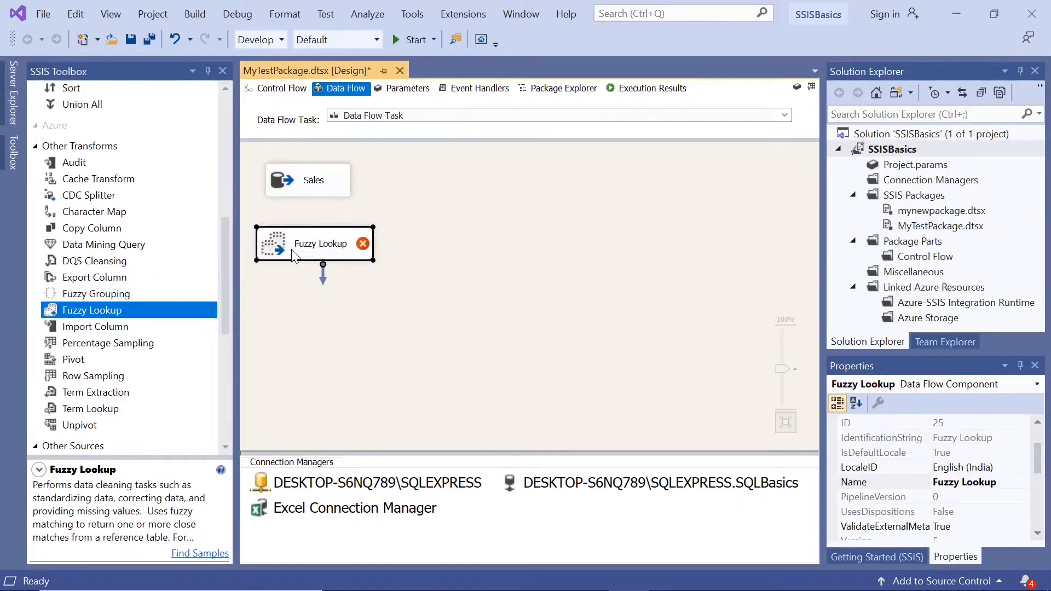
{"action": "left_click", "coordinate": [291, 189]}
{"action": "left_click_drag", "start_coordinate": [313, 211], "coordinate": [312, 240]}
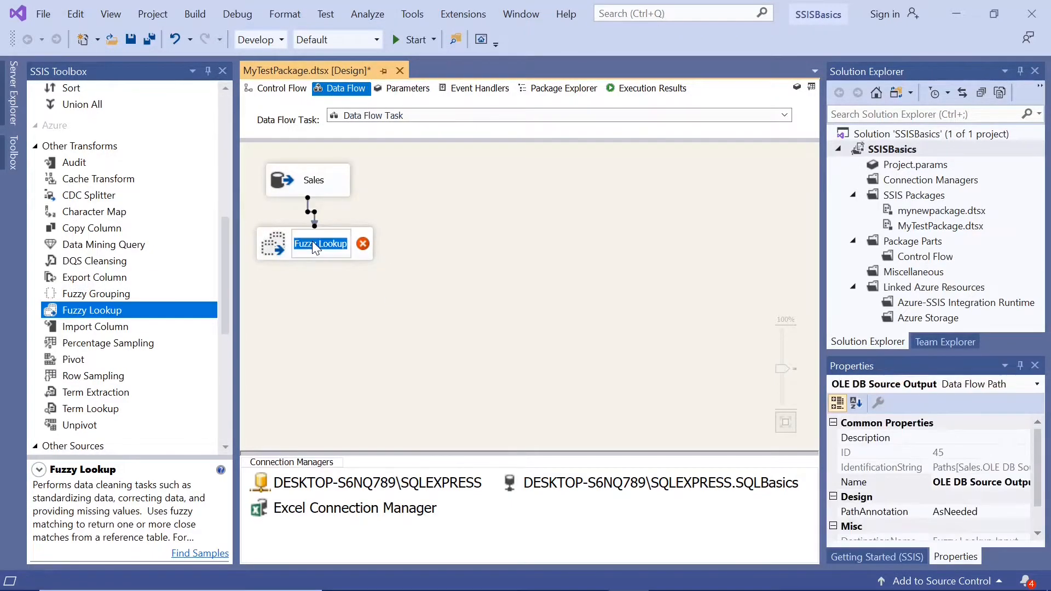
Step: Set [dbo].[Cities] as the Fuzzy Lookup's reference table and open its join column settings
{"action": "double_click", "coordinate": [275, 246]}
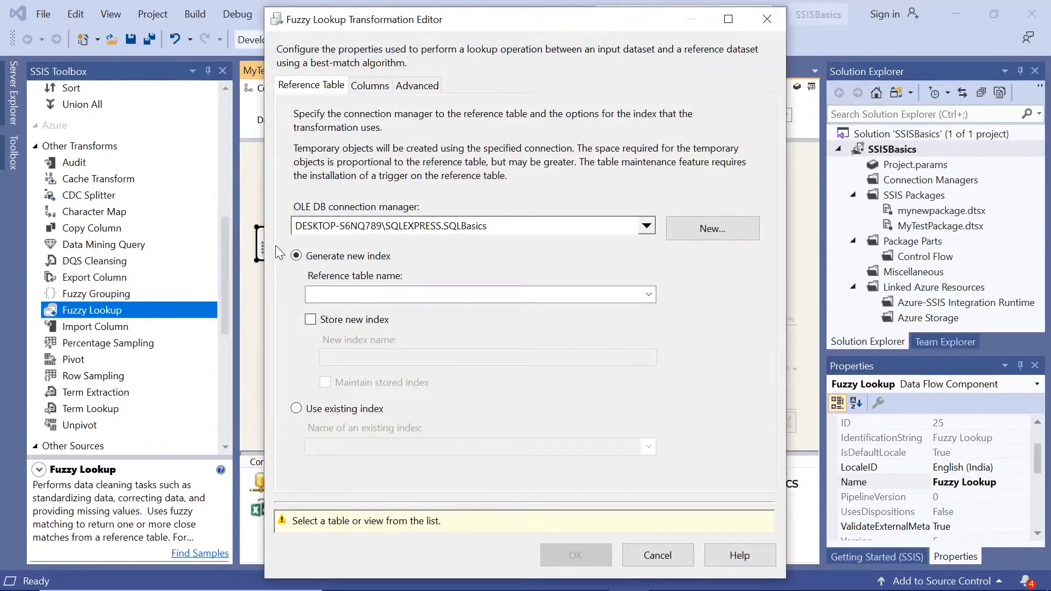
{"action": "left_click", "coordinate": [649, 297]}
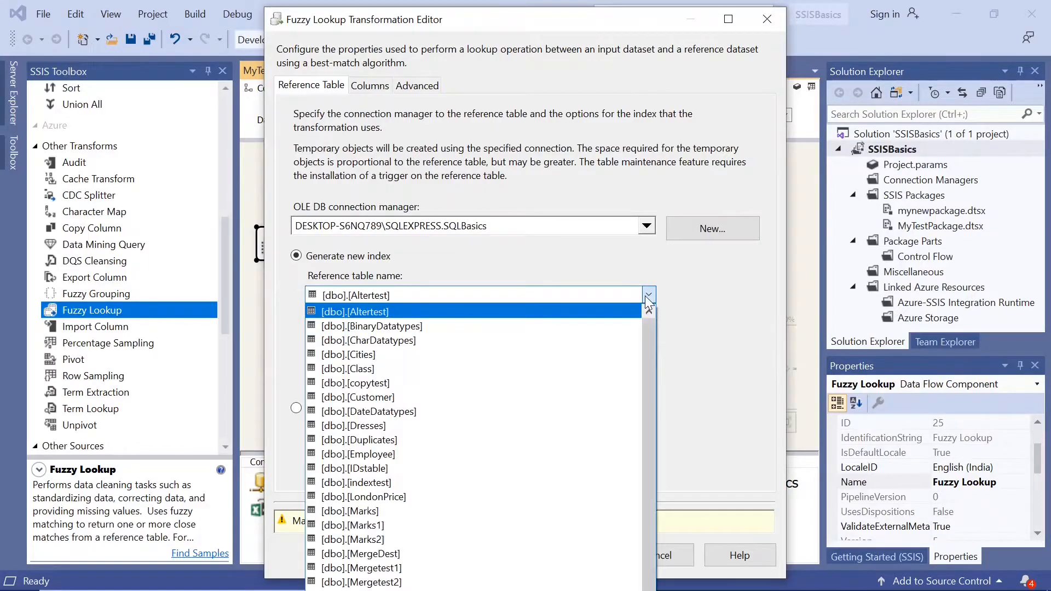
{"action": "left_click", "coordinate": [476, 354]}
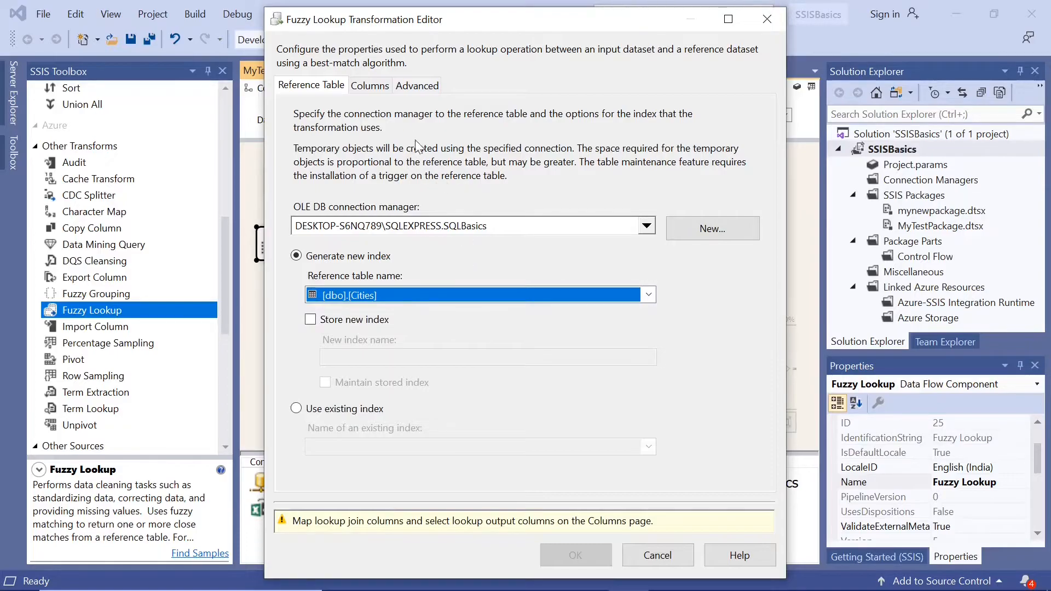
{"action": "left_click", "coordinate": [370, 86]}
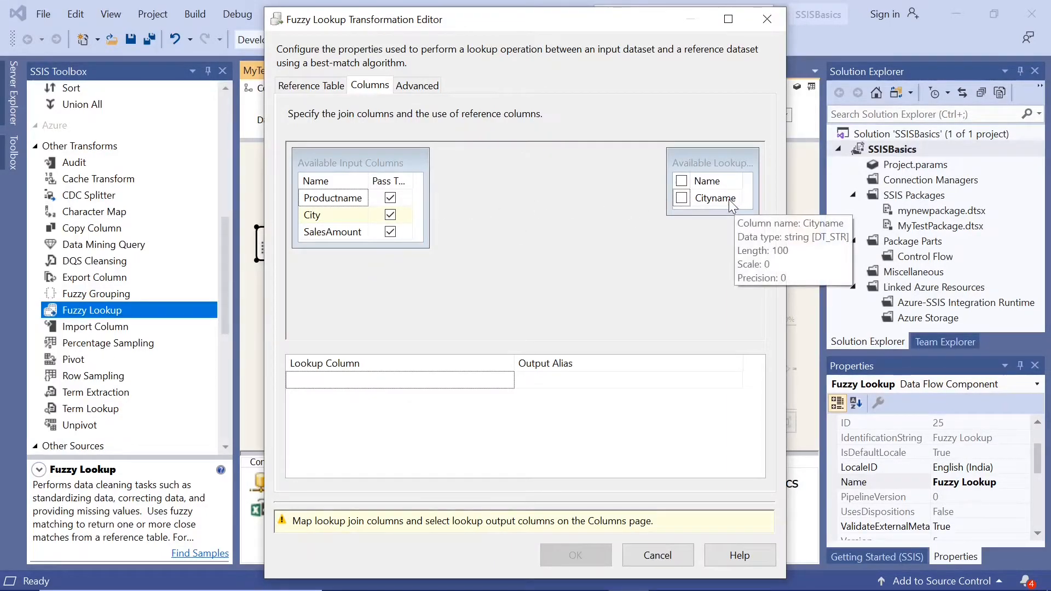
Step: Join the input column City to the lookup column Cityname, include Cityname in the output, and accept the Fuzzy Lookup settings
{"action": "mouse_move", "coordinate": [335, 222]}
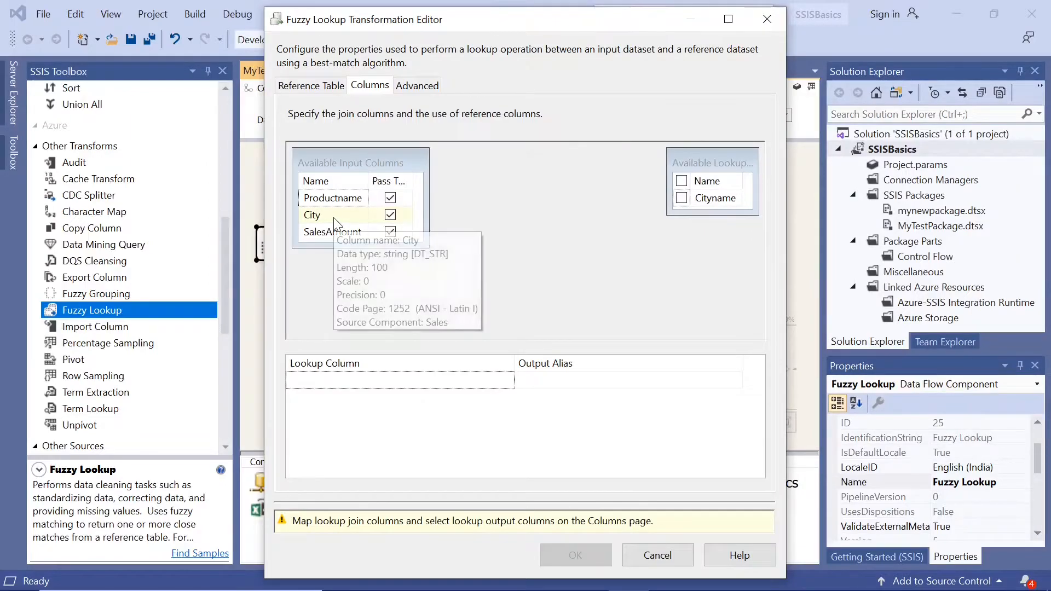
{"action": "left_click_drag", "start_coordinate": [351, 227], "coordinate": [694, 208]}
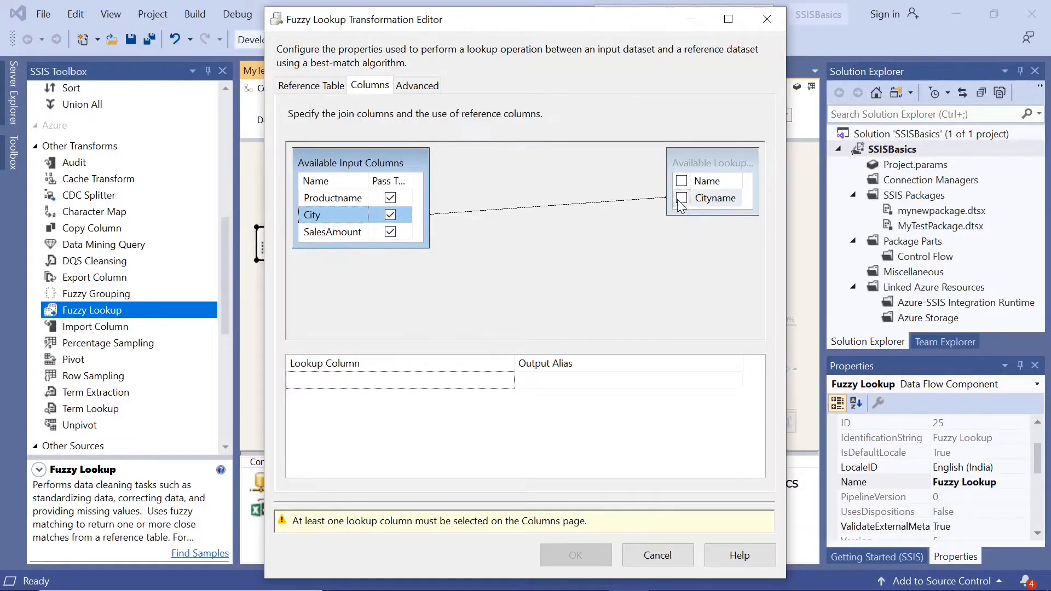
{"action": "left_click", "coordinate": [678, 199]}
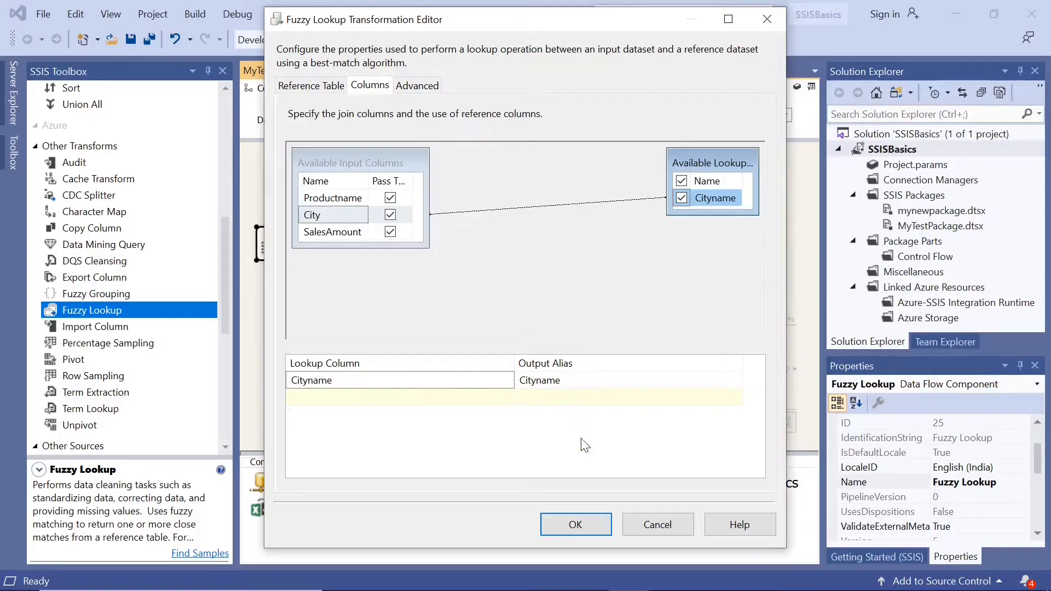
{"action": "left_click", "coordinate": [582, 526]}
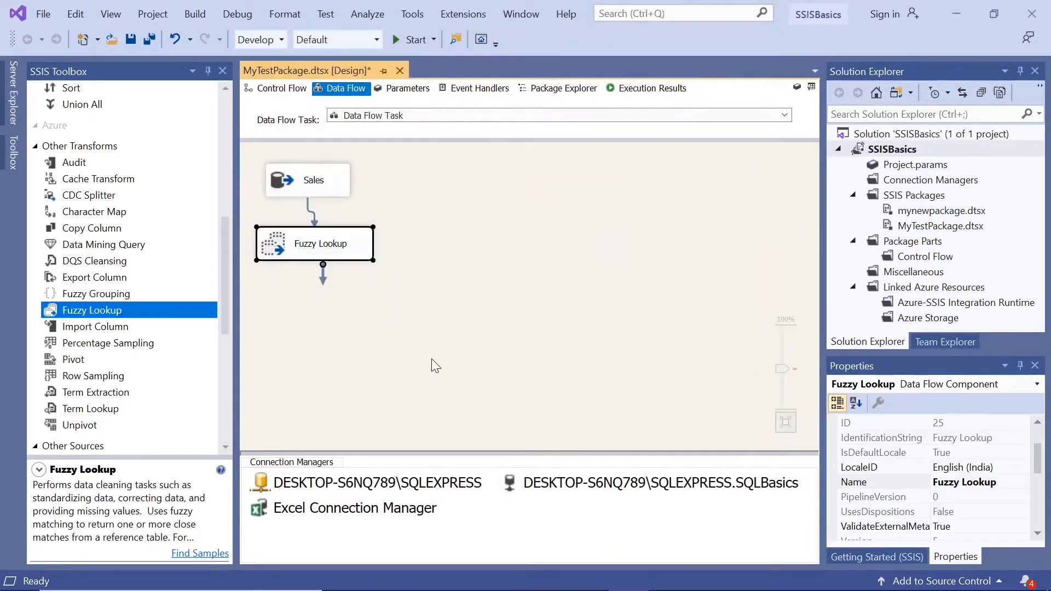
Step: Add a Derived Column transformation below the Fuzzy Lookup and connect the Fuzzy Lookup's output to it
{"action": "left_click_drag", "start_coordinate": [226, 285], "coordinate": [218, 173]}
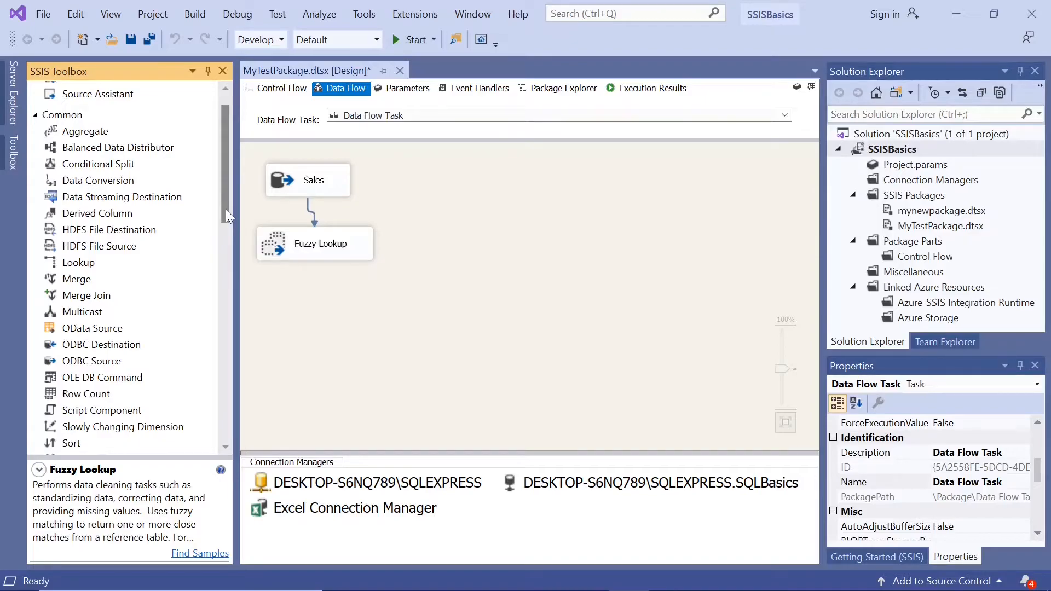
{"action": "left_click", "coordinate": [117, 213]}
{"action": "left_click_drag", "start_coordinate": [117, 213], "coordinate": [276, 330]}
{"action": "left_click", "coordinate": [306, 245]}
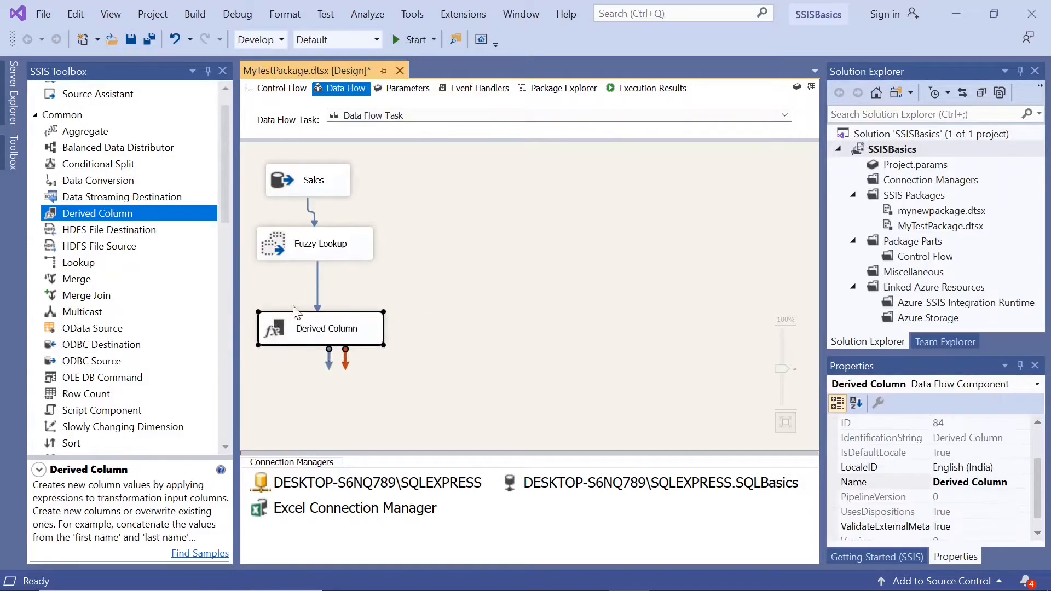
Step: Enable a data viewer on the path between Fuzzy Lookup and Derived Column, save the package, and run it
{"action": "right_click", "coordinate": [317, 281]}
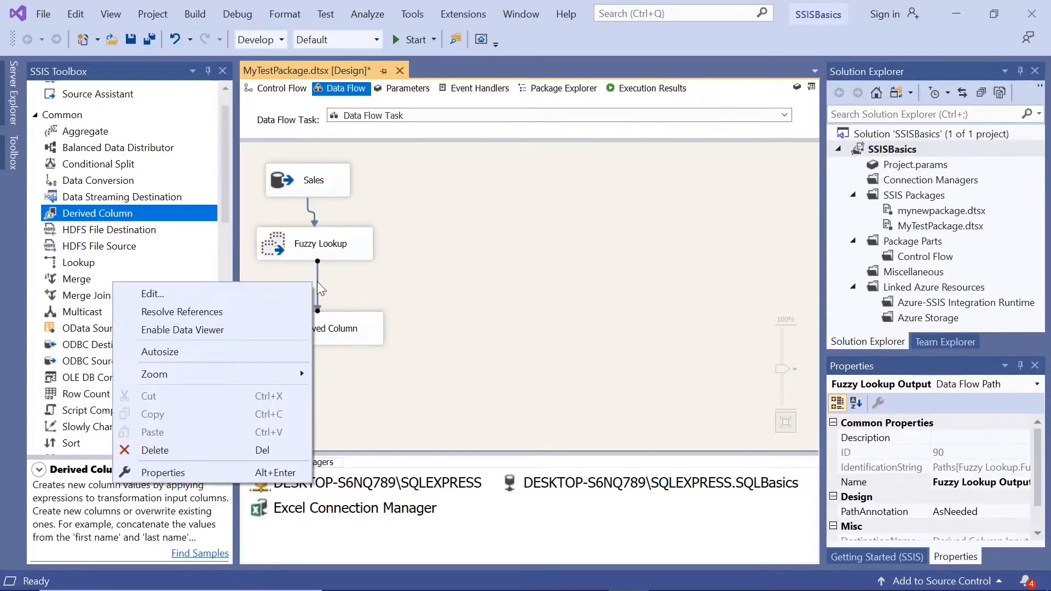
{"action": "left_click", "coordinate": [259, 327]}
{"action": "left_click", "coordinate": [130, 40]}
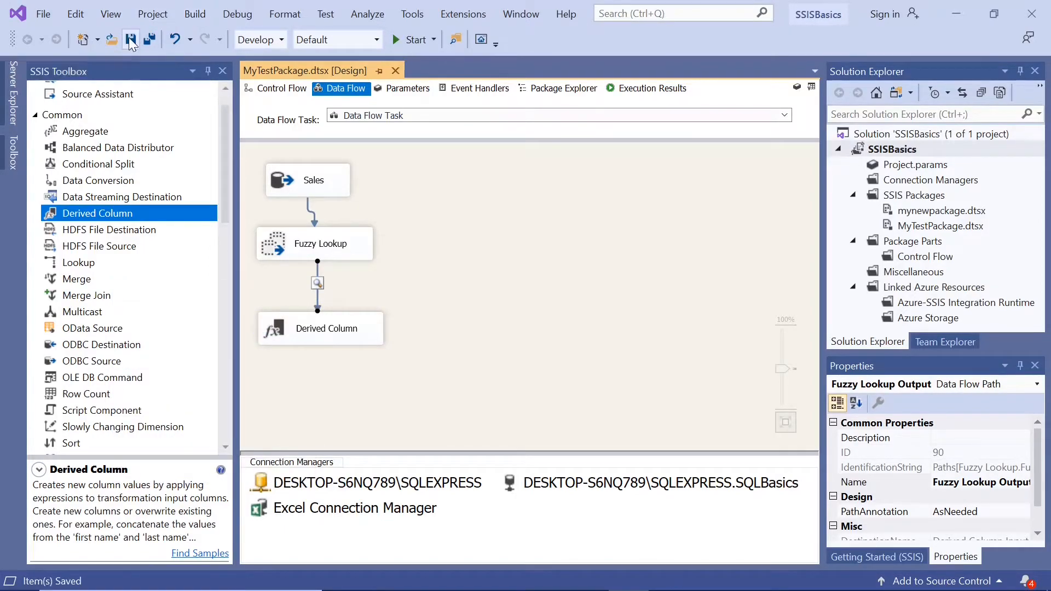
{"action": "left_click", "coordinate": [395, 38]}
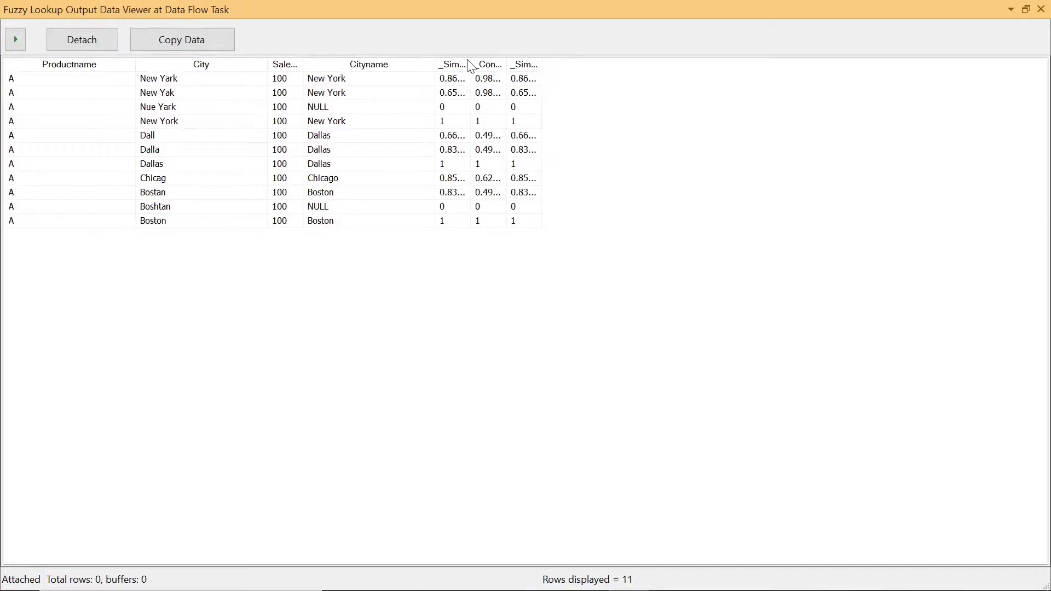
Step: Widen the similarity and confidence columns in the data viewer and examine the matches for the New York spelling variants
{"action": "left_click_drag", "start_coordinate": [477, 59], "coordinate": [686, 62]}
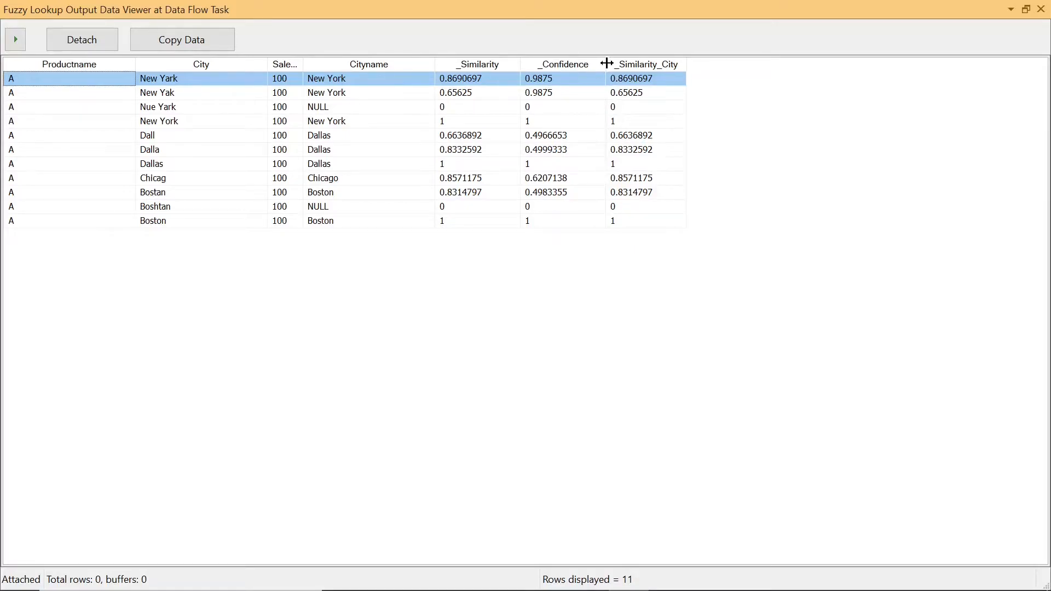
{"action": "left_click_drag", "start_coordinate": [606, 64], "coordinate": [628, 65]}
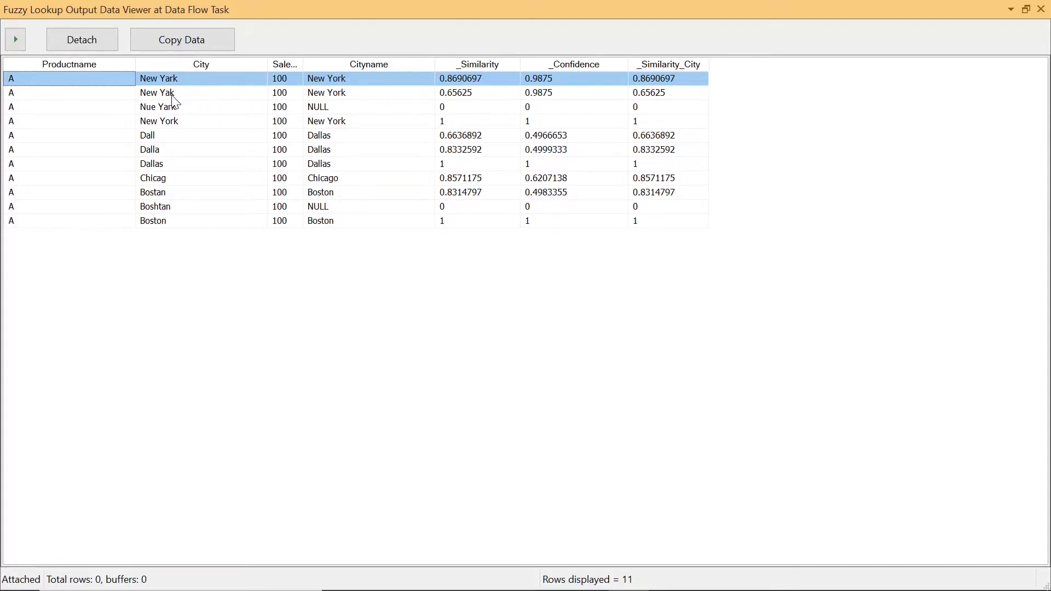
{"action": "left_click", "coordinate": [472, 95]}
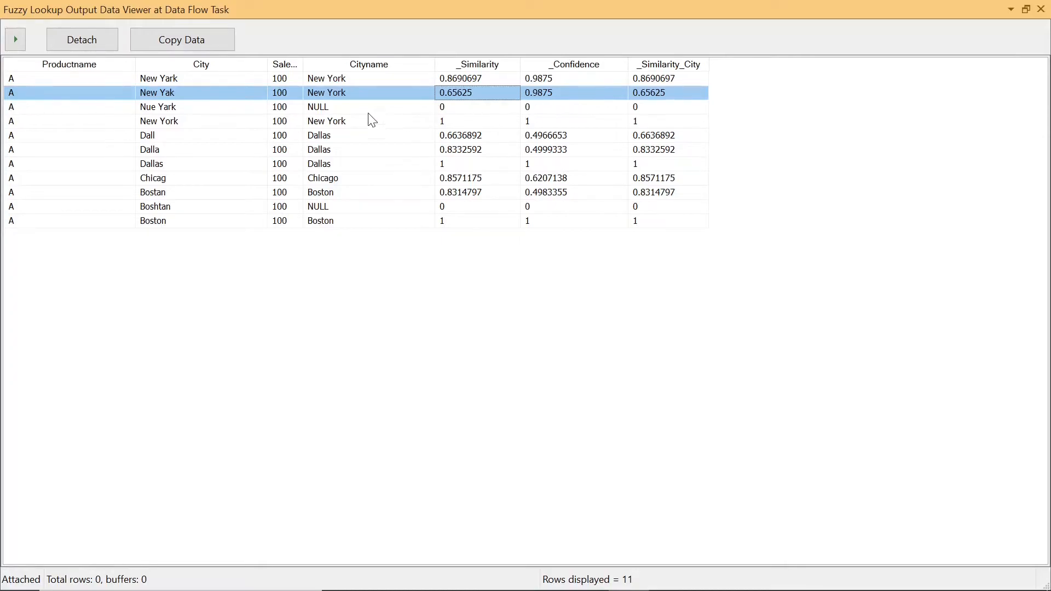
{"action": "left_click", "coordinate": [151, 112]}
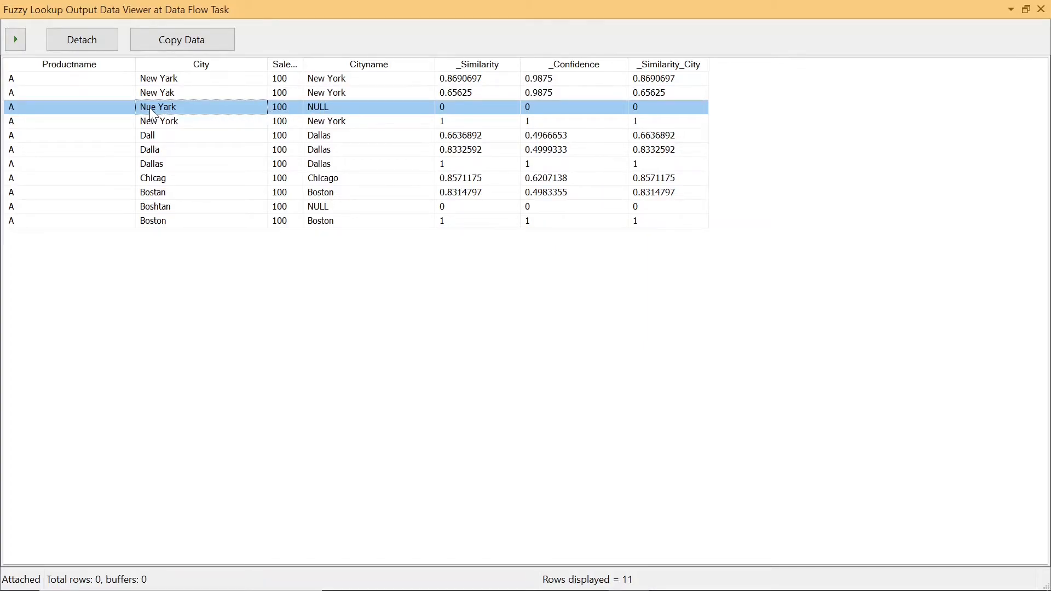
{"action": "left_click", "coordinate": [328, 112]}
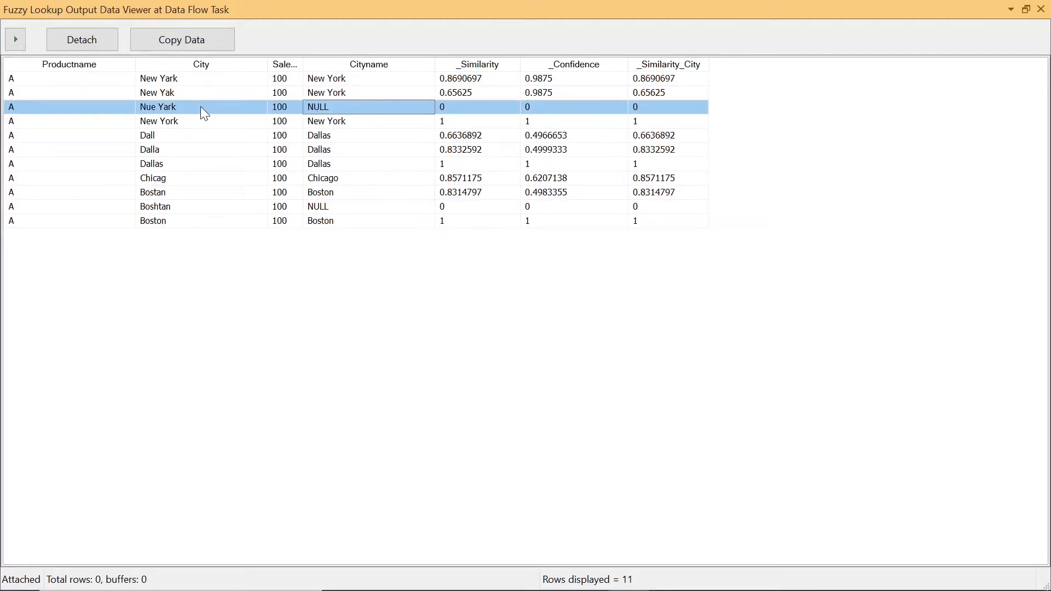
{"action": "left_click", "coordinate": [465, 109]}
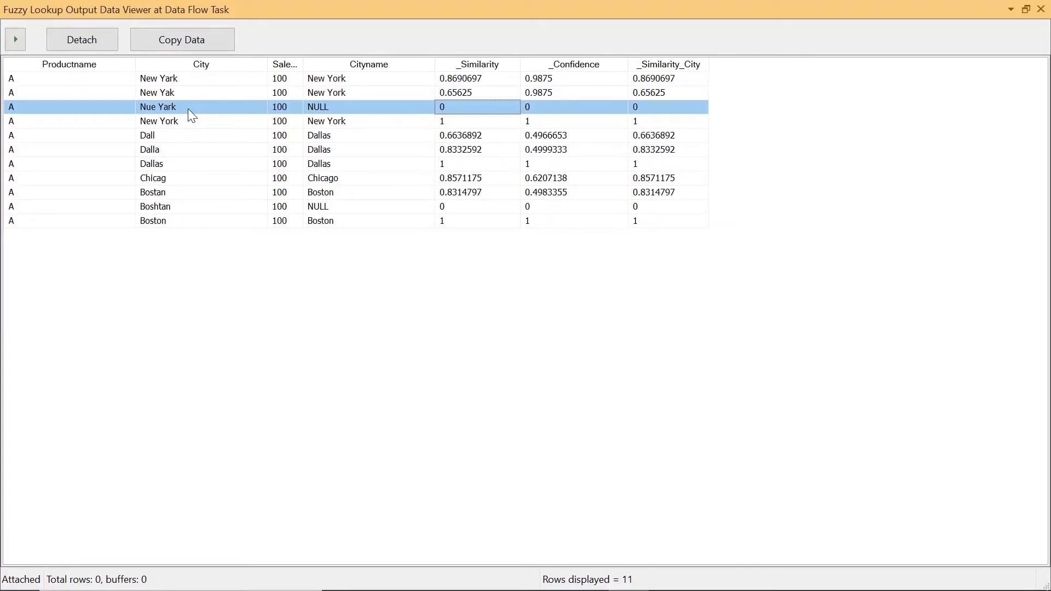
{"action": "left_click", "coordinate": [189, 122]}
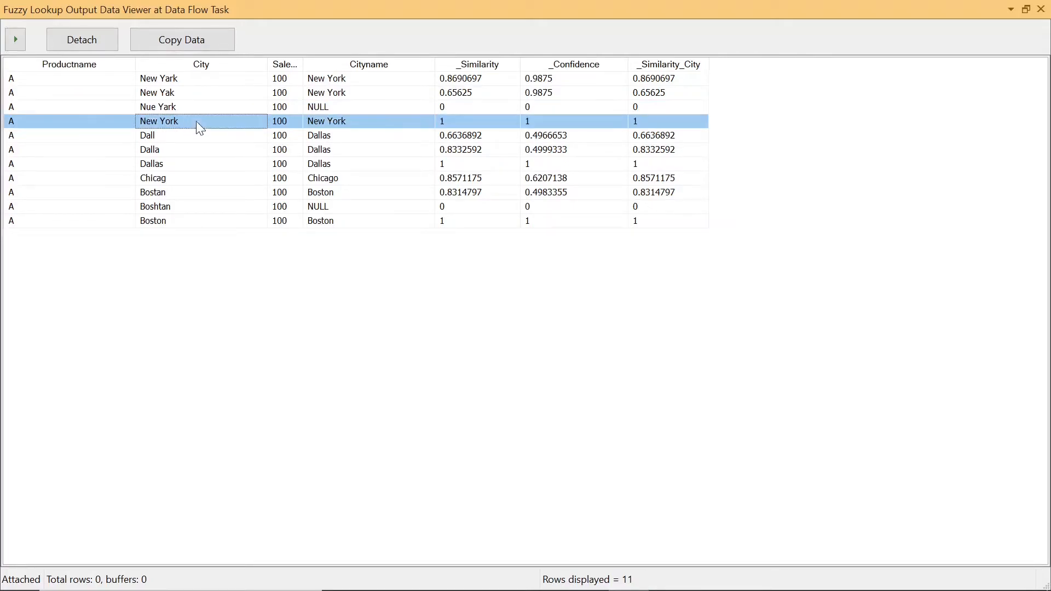
{"action": "left_click", "coordinate": [450, 126]}
{"action": "left_click", "coordinate": [543, 123]}
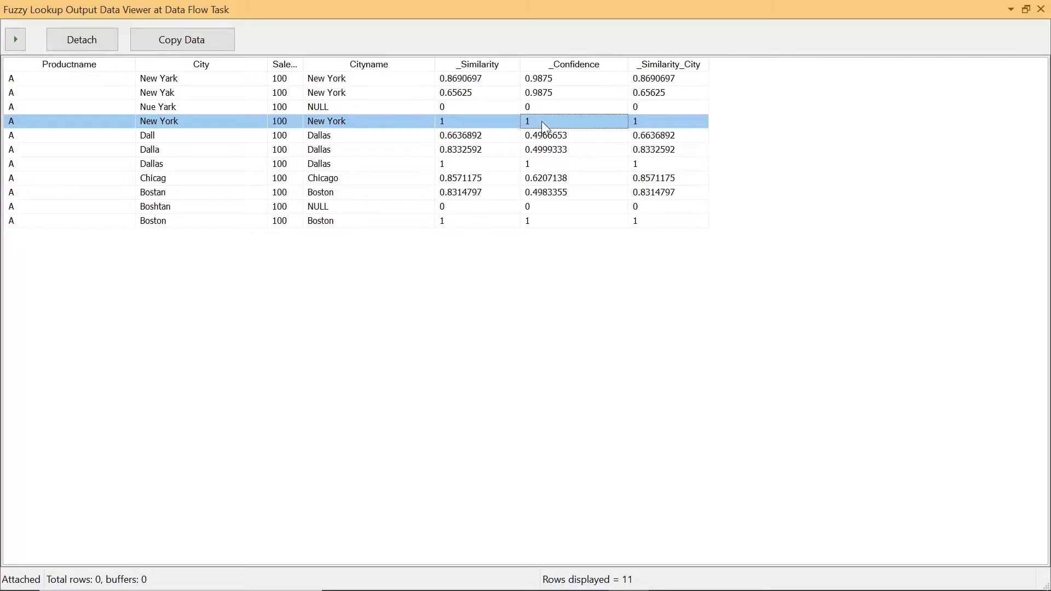
{"action": "left_click", "coordinate": [163, 118]}
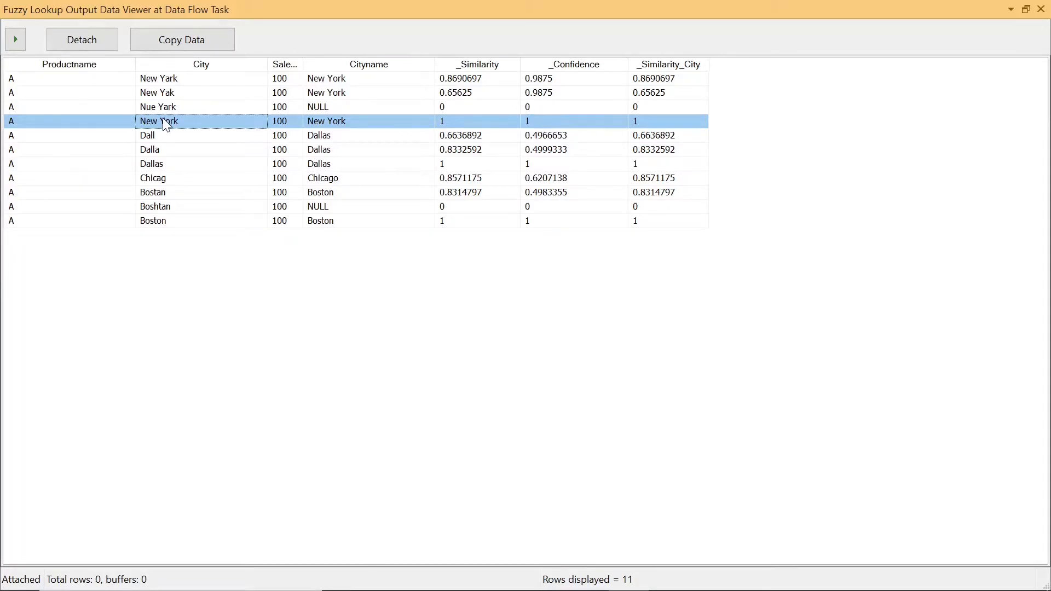
Step: Examine the match scores of the Dallas, Chicago and Boston variants, and compare the similarity of New Yark and New Yak
{"action": "left_click", "coordinate": [319, 137]}
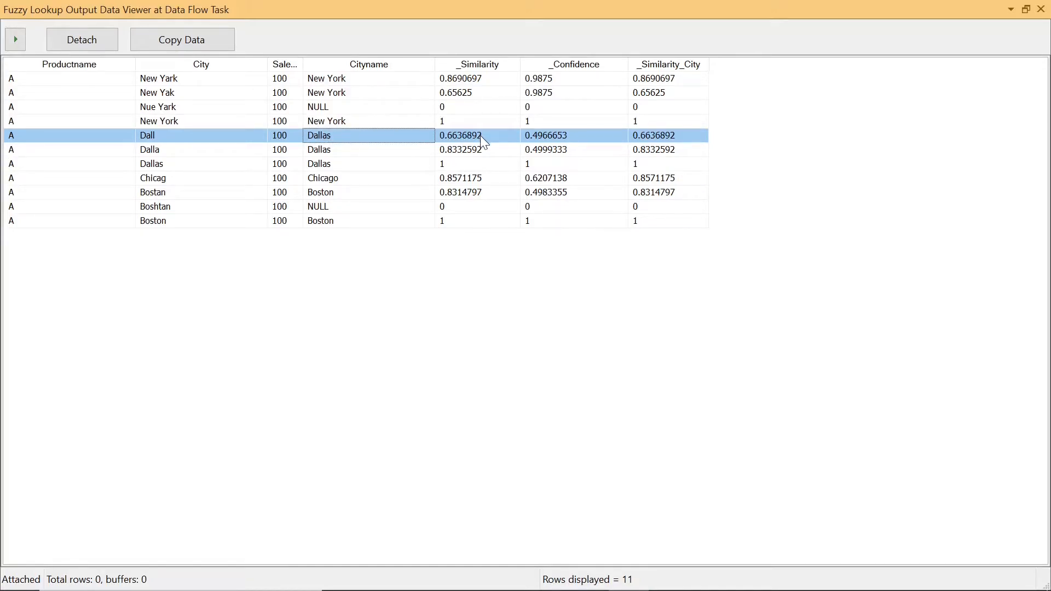
{"action": "left_click", "coordinate": [552, 142]}
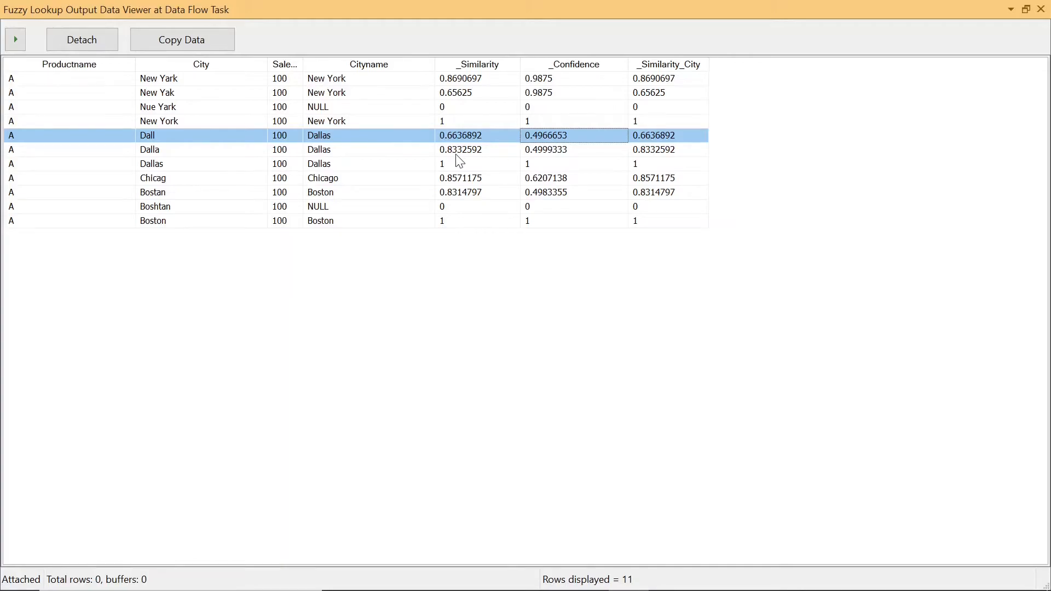
{"action": "left_click", "coordinate": [367, 153]}
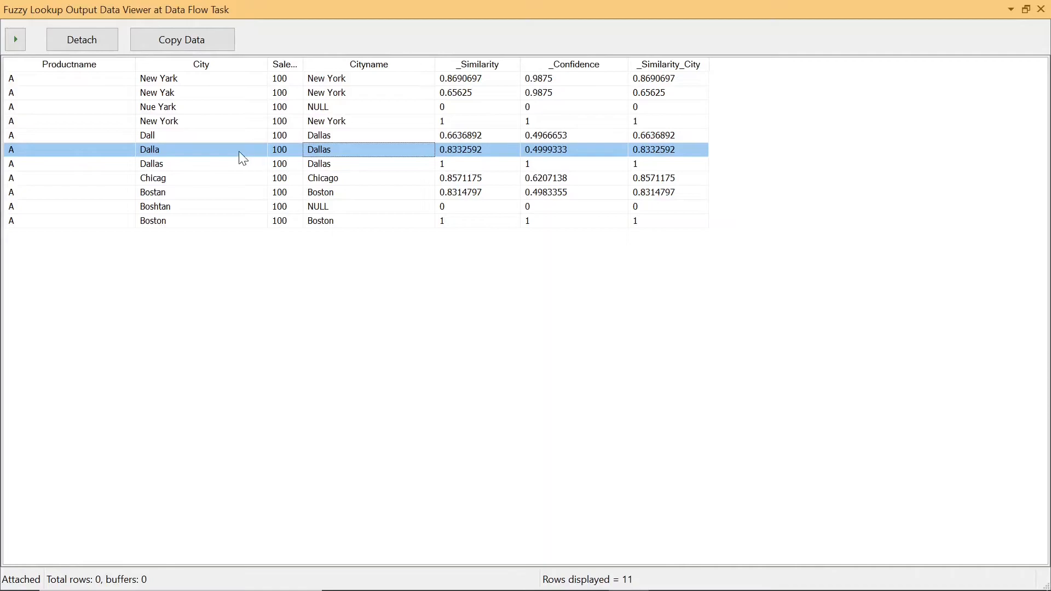
{"action": "left_click", "coordinate": [202, 137]}
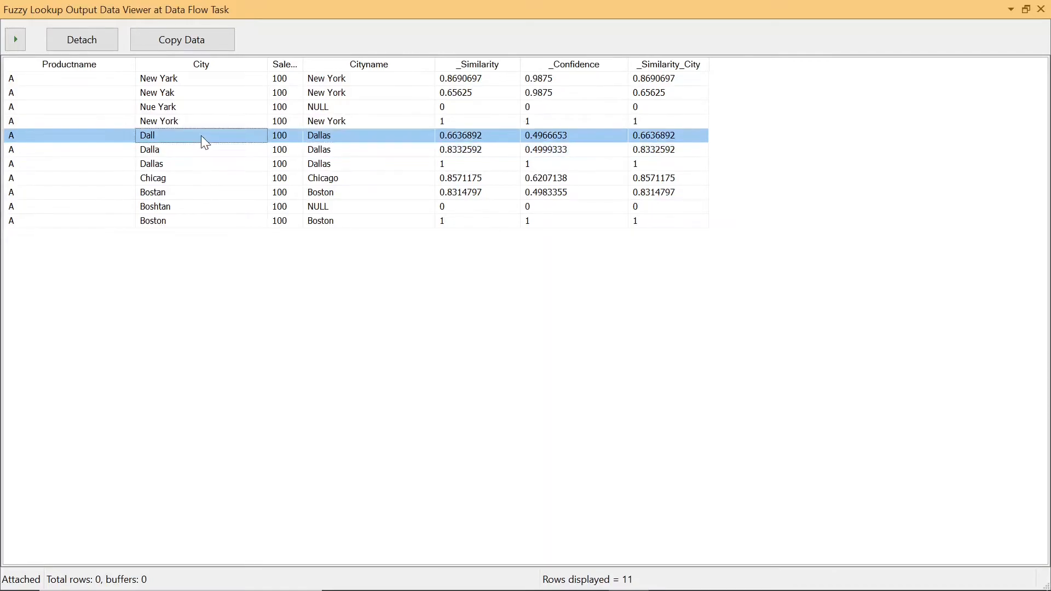
{"action": "left_click", "coordinate": [200, 166]}
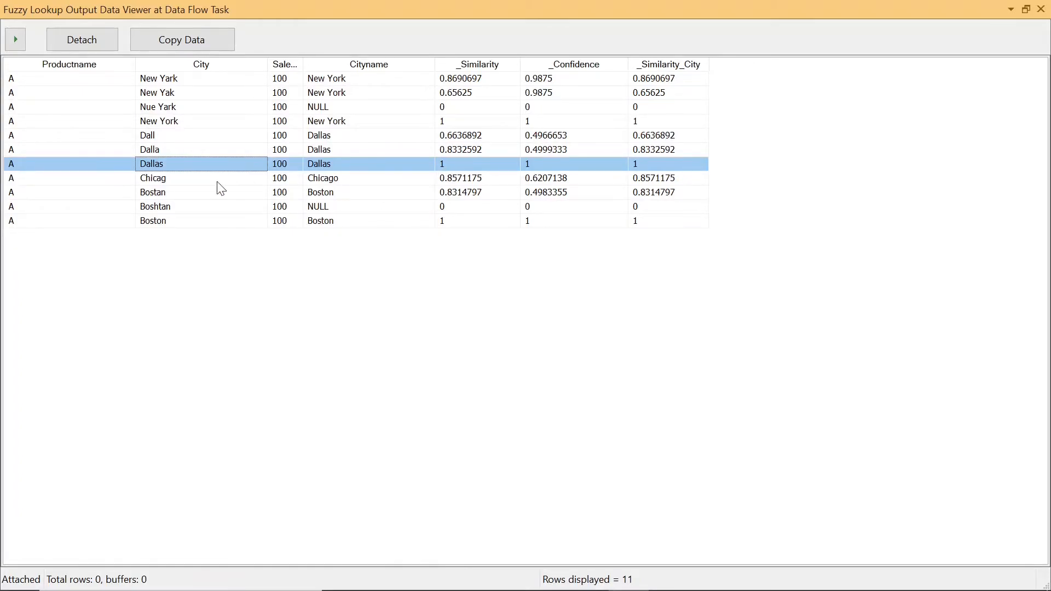
{"action": "left_click", "coordinate": [200, 182]}
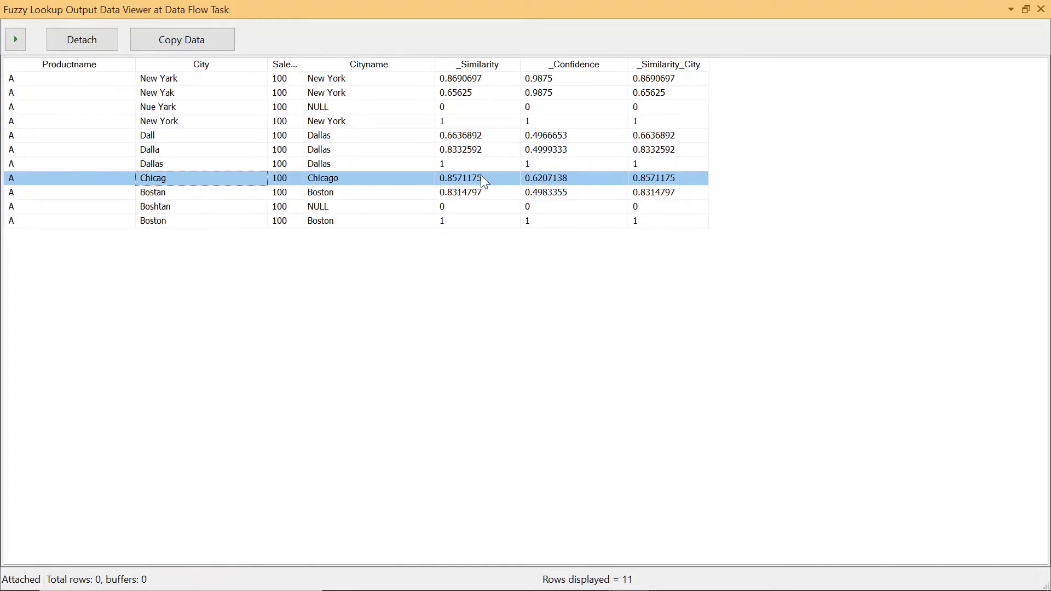
{"action": "left_click", "coordinate": [210, 193]}
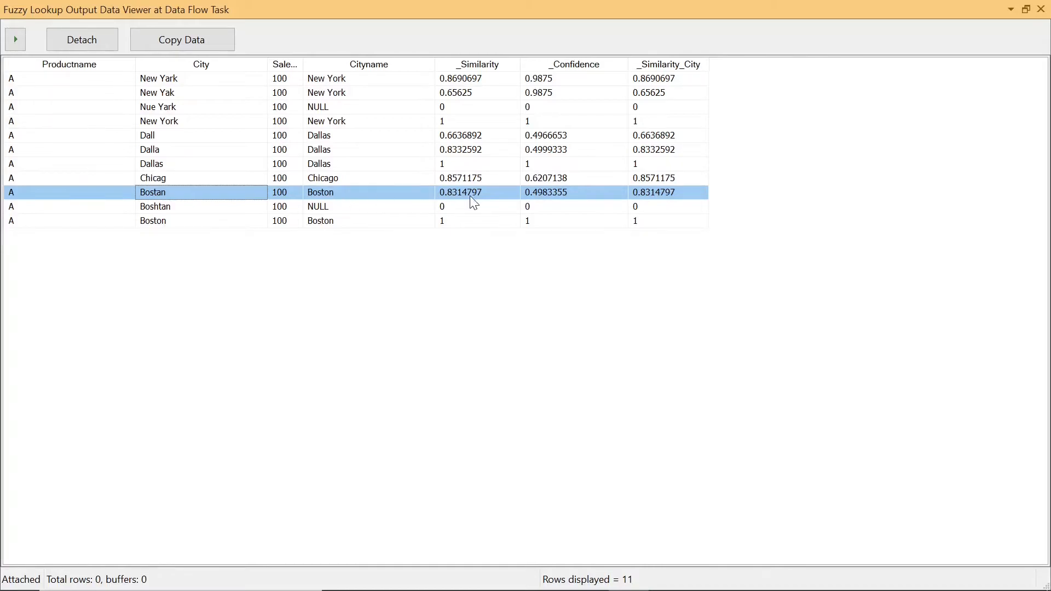
{"action": "left_click", "coordinate": [170, 212]}
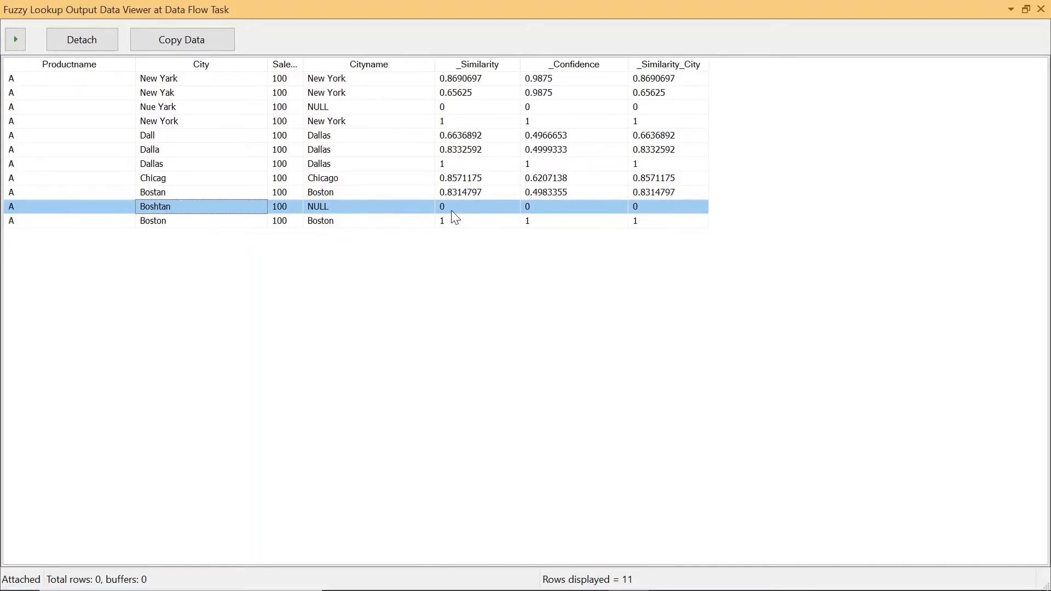
{"action": "left_click", "coordinate": [222, 221]}
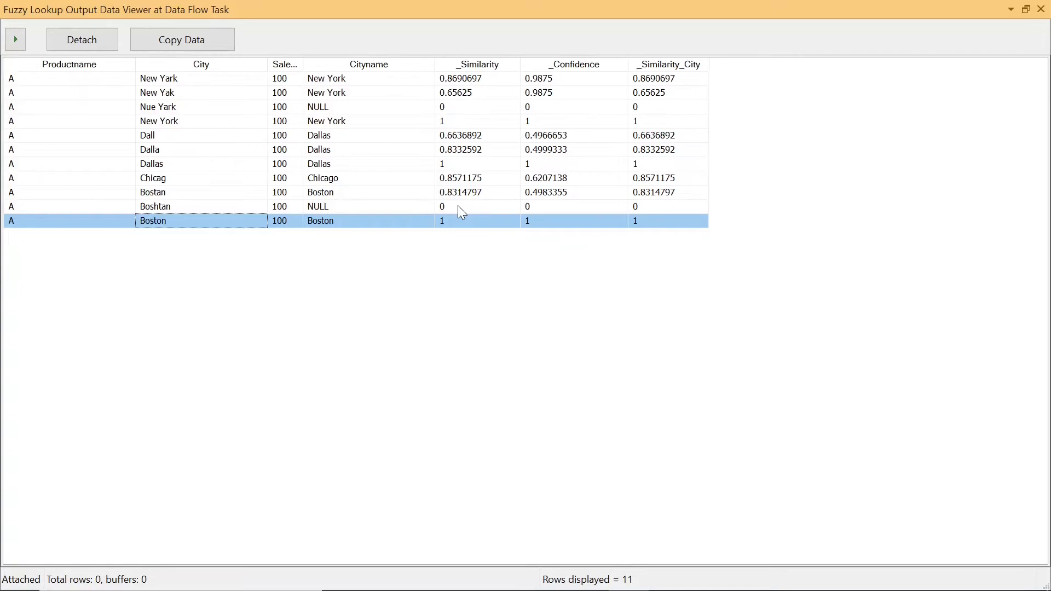
{"action": "left_click", "coordinate": [463, 79]}
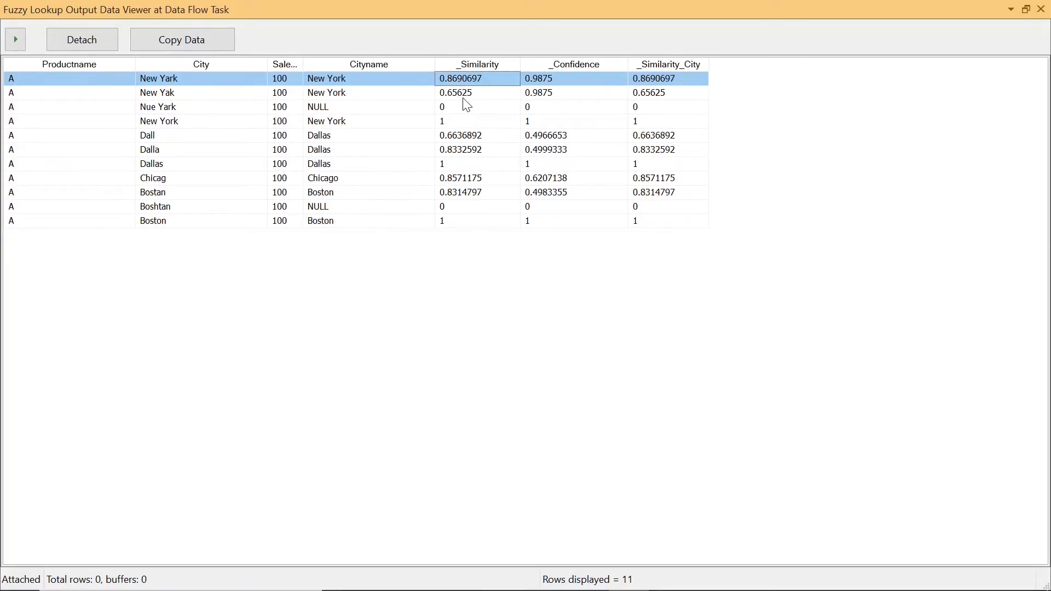
{"action": "left_click", "coordinate": [463, 98]}
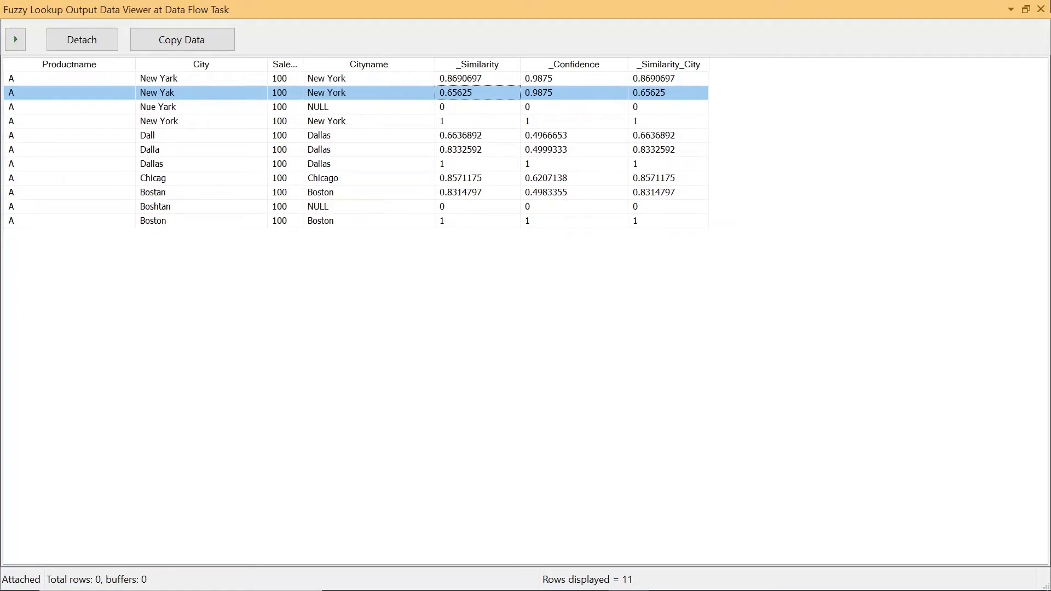
Step: Close the data viewer, return the package to design mode, and close the debug output
{"action": "left_click", "coordinate": [1042, 10]}
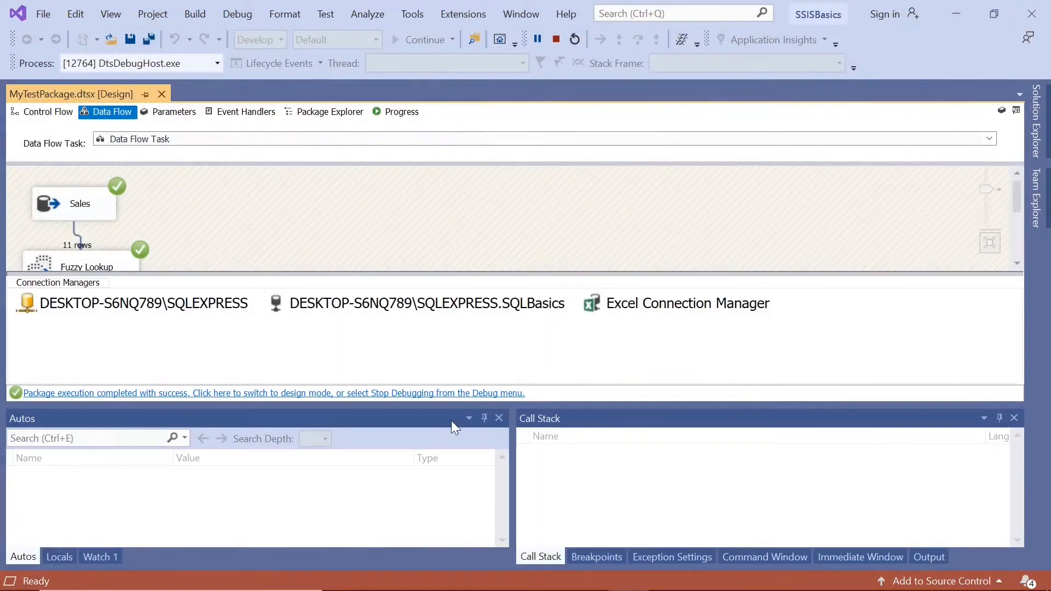
{"action": "left_click", "coordinate": [455, 394]}
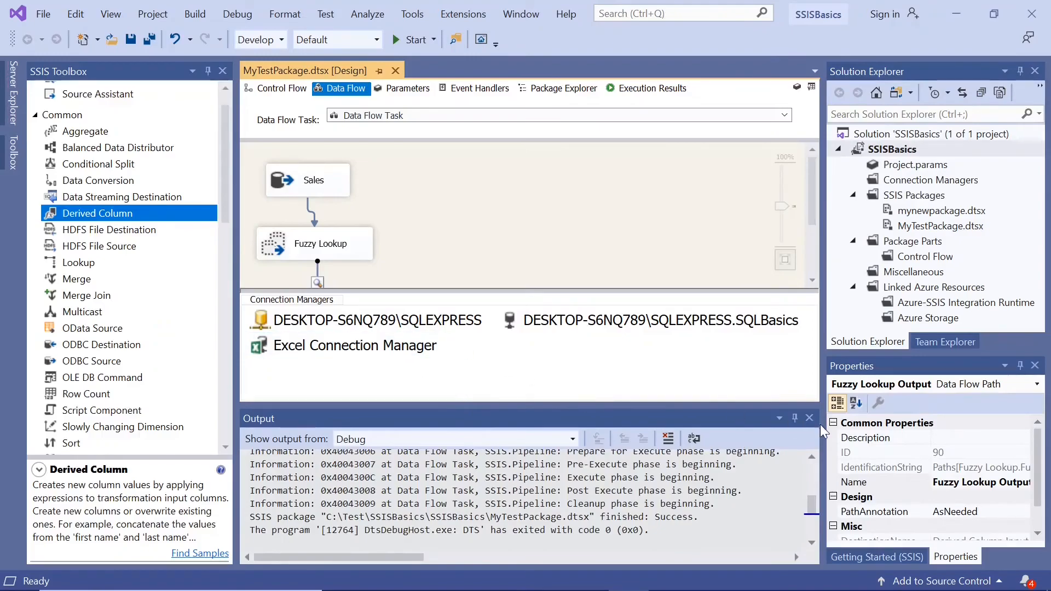
{"action": "left_click", "coordinate": [813, 419]}
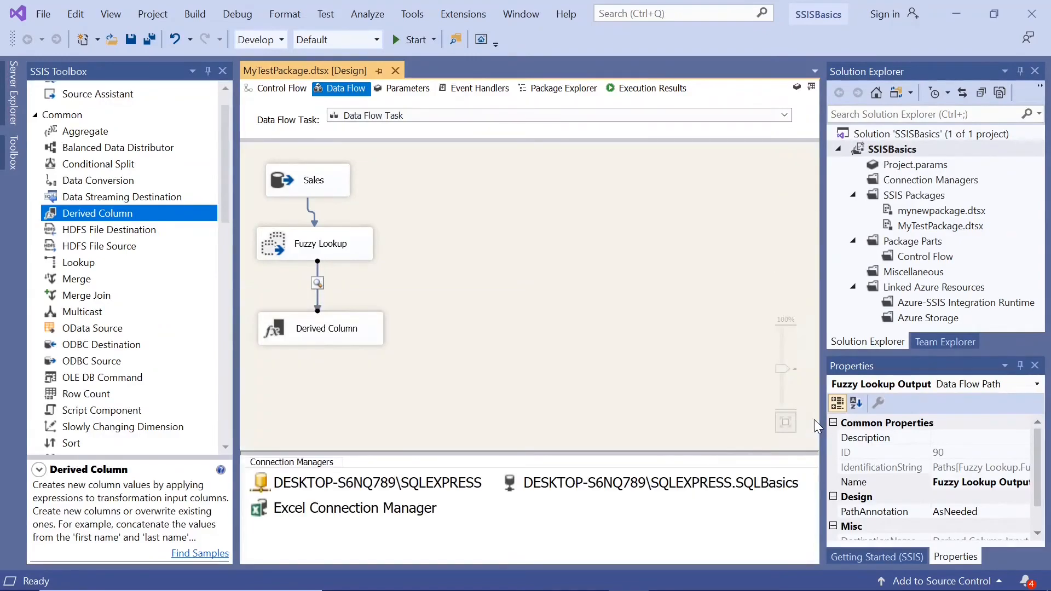
Step: Set the Fuzzy Lookup's similarity threshold to 0.80, reduce it slightly, and accept the settings
{"action": "left_click", "coordinate": [280, 242]}
{"action": "double_click", "coordinate": [280, 242]}
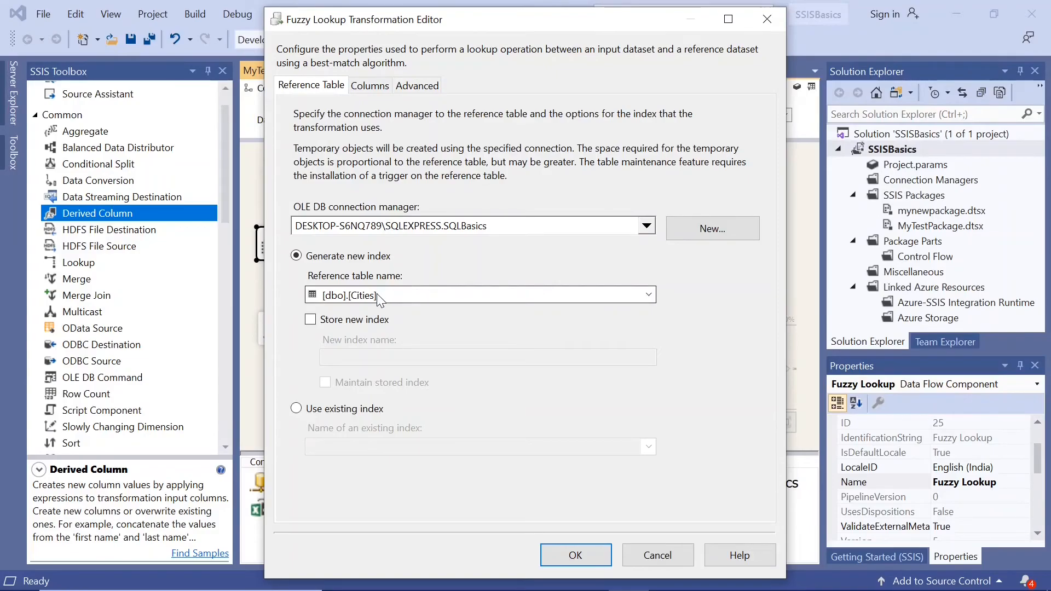
{"action": "left_click", "coordinate": [376, 89]}
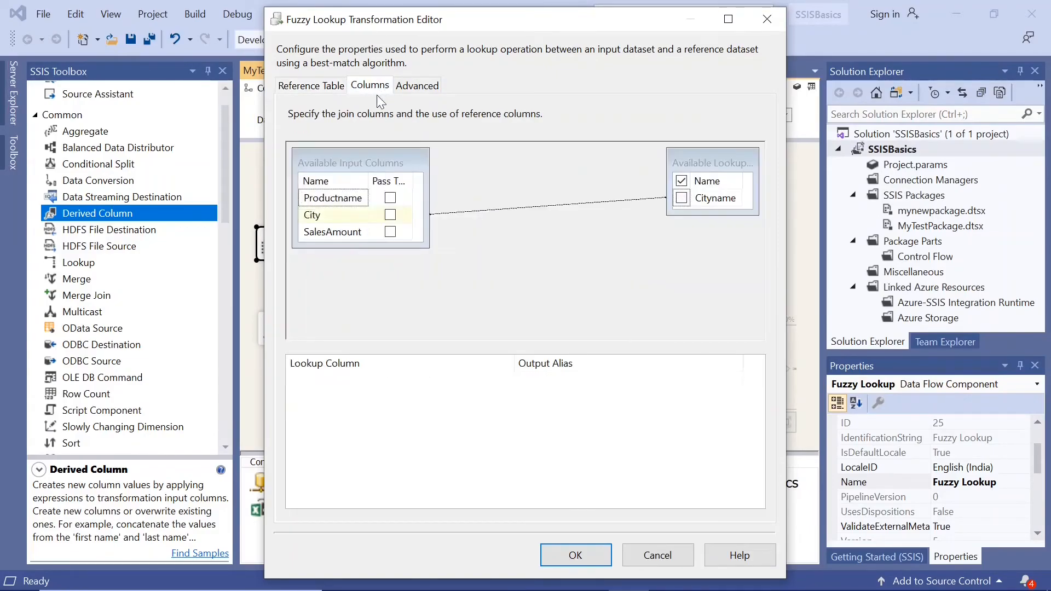
{"action": "left_click", "coordinate": [426, 86]}
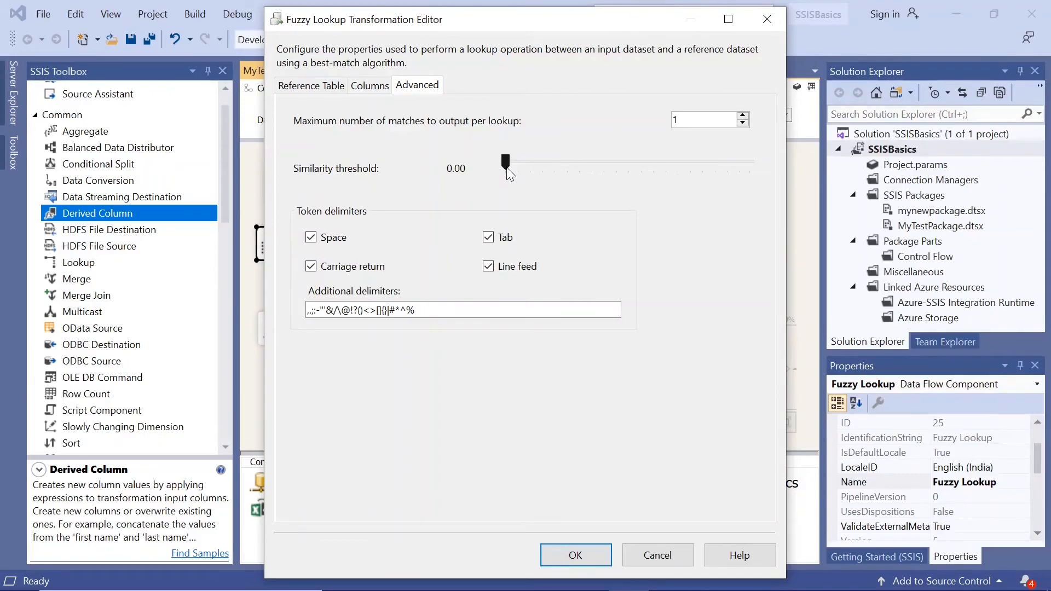
{"action": "left_click_drag", "start_coordinate": [507, 166], "coordinate": [704, 172]}
{"action": "left_click_drag", "start_coordinate": [419, 25], "coordinate": [480, 36]}
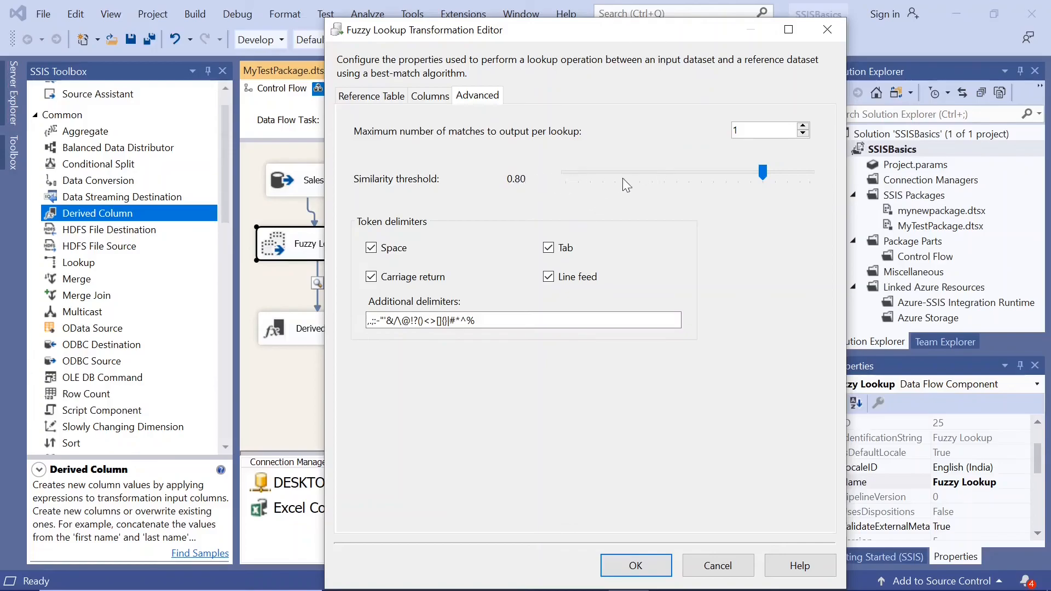
{"action": "left_click_drag", "start_coordinate": [762, 173], "coordinate": [733, 173]}
{"action": "left_click", "coordinate": [631, 559]}
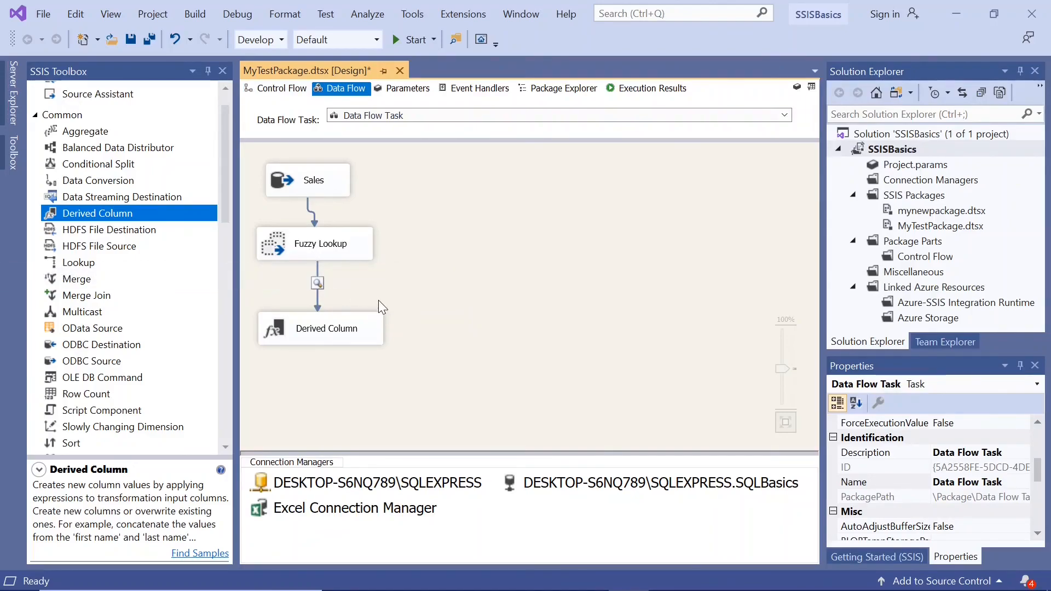
Step: Select the Derived Column transformation in the data flow
{"action": "left_click", "coordinate": [372, 324]}
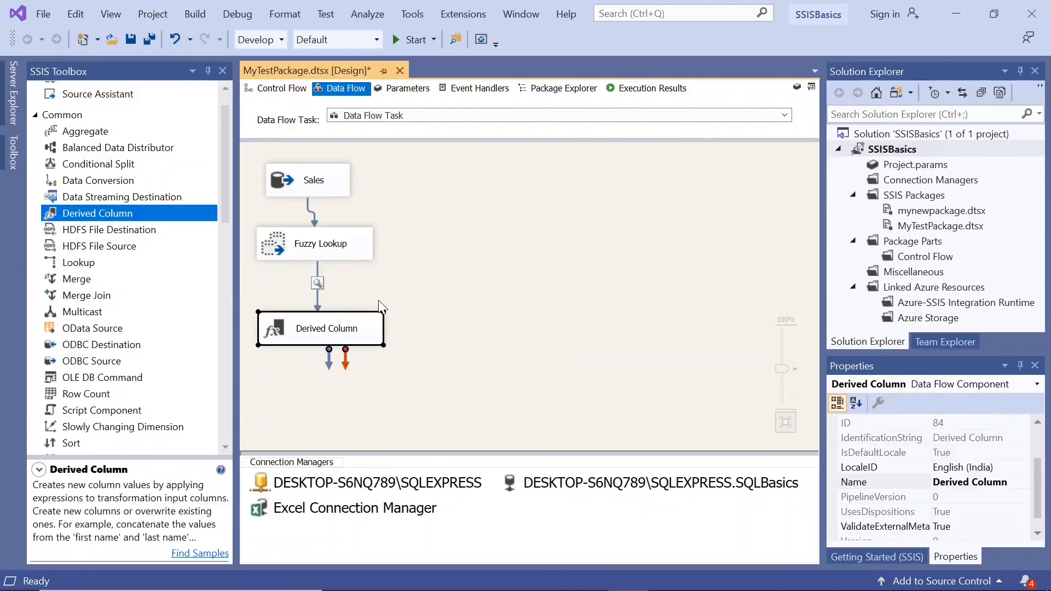